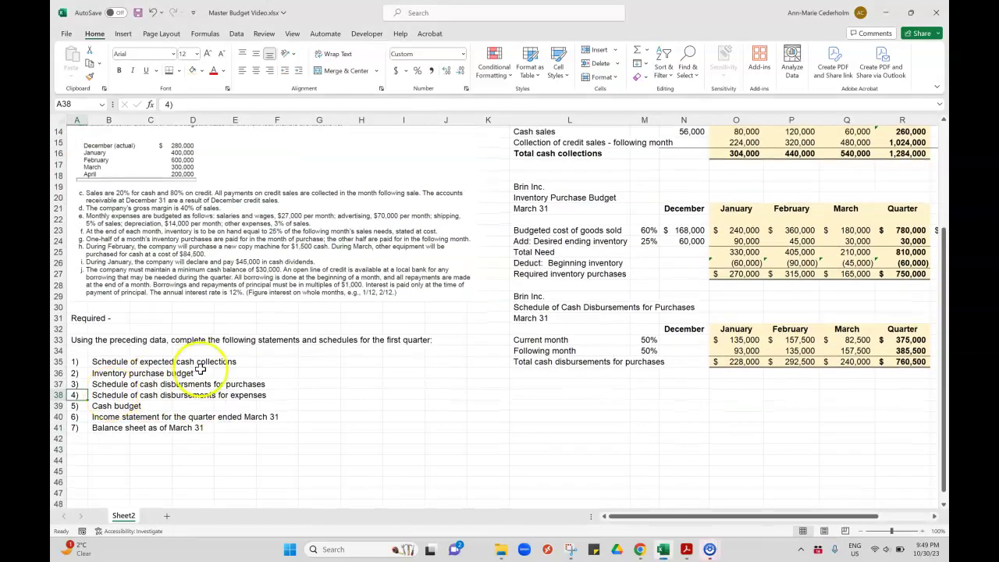
Enter 'Brin Inc.' and 'Schedule of Cash Disbursements for Operating Expenses' in L37 and L38
{"action": "left_click_drag", "start_coordinate": [103, 395], "coordinate": [252, 390]}
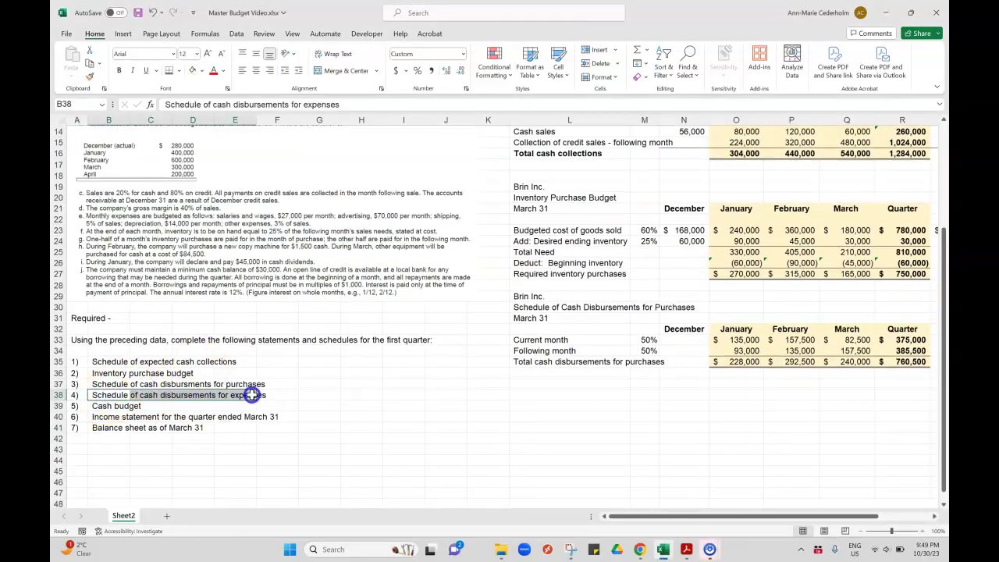
{"action": "left_click", "coordinate": [572, 386]}
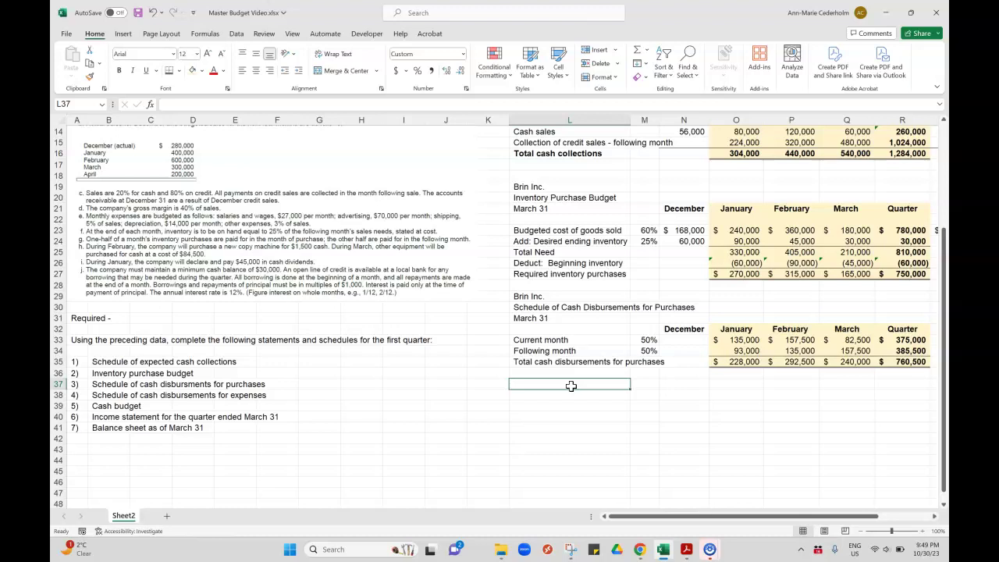
{"action": "type", "text": "Brin "}
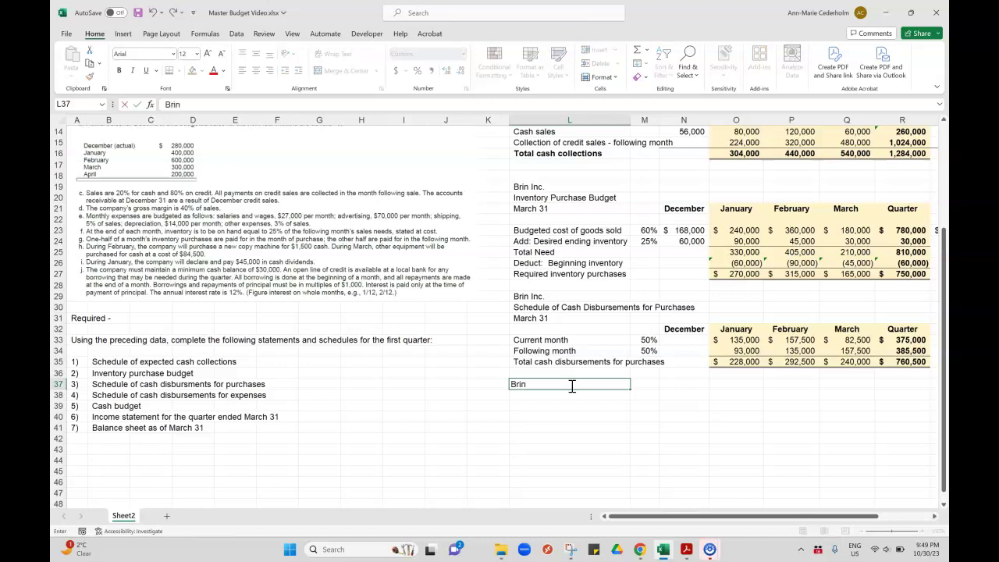
{"action": "type", "text": "Inc."}
{"action": "key", "text": "Return"}
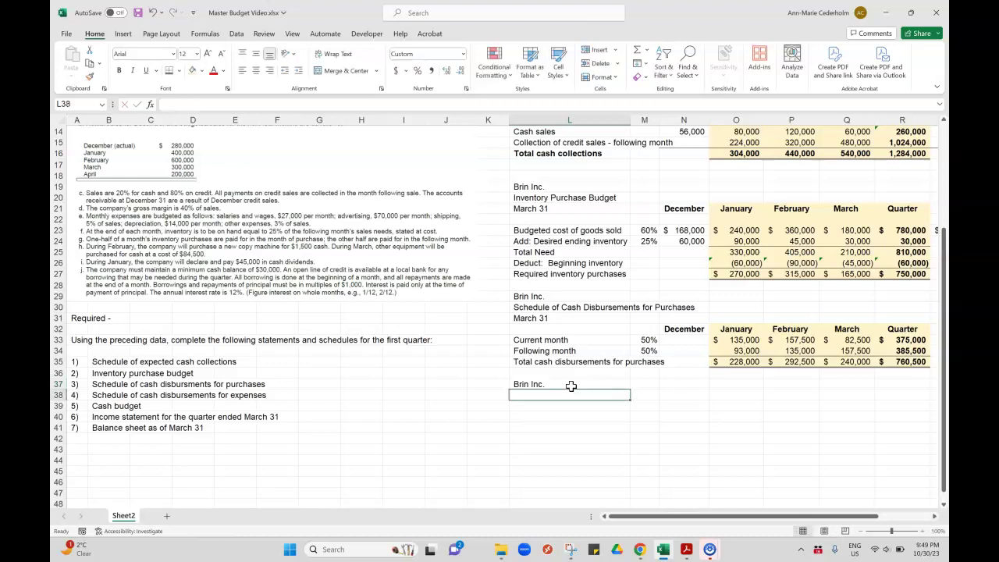
{"action": "type", "text": "Schedule of"}
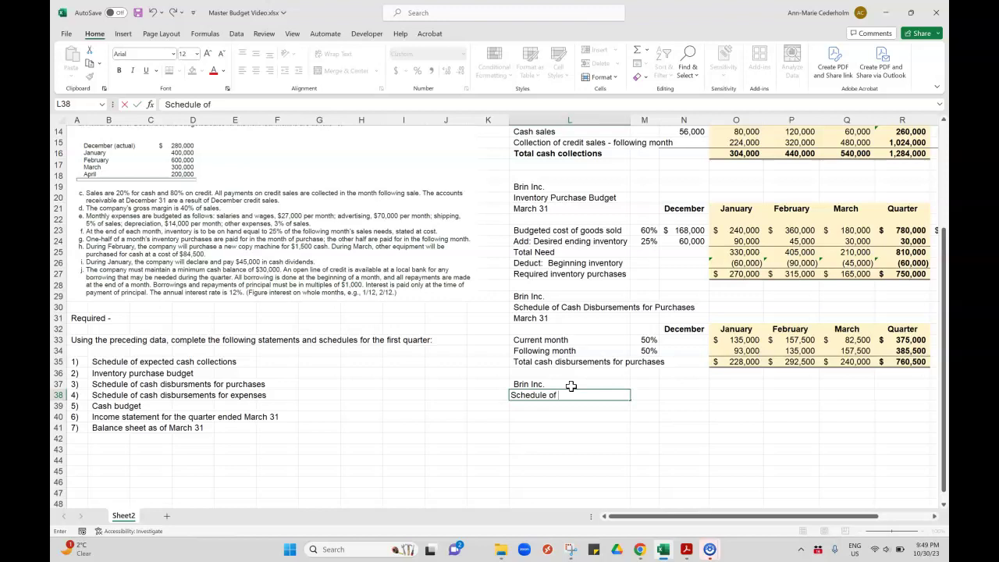
{"action": "type", "text": " Cash Disbursements"}
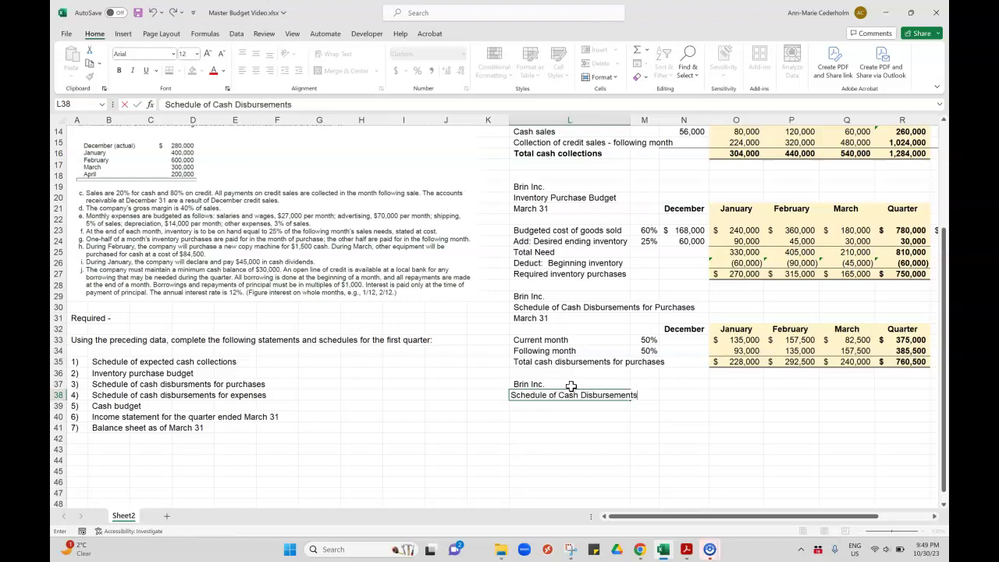
{"action": "type", "text": " for Operating Expenses"}
{"action": "key", "text": "Return"}
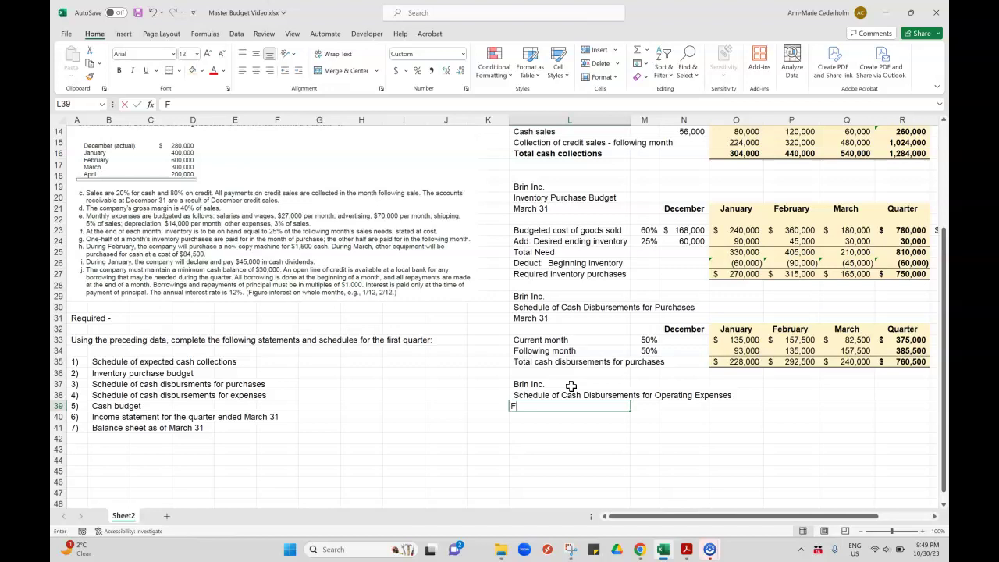
Add the subtitle 'For the quarter ended March 31' in L39
{"action": "type", "text": "For the year"}
{"action": "key", "text": "BackSpace"}
{"action": "key", "text": "BackSpace"}
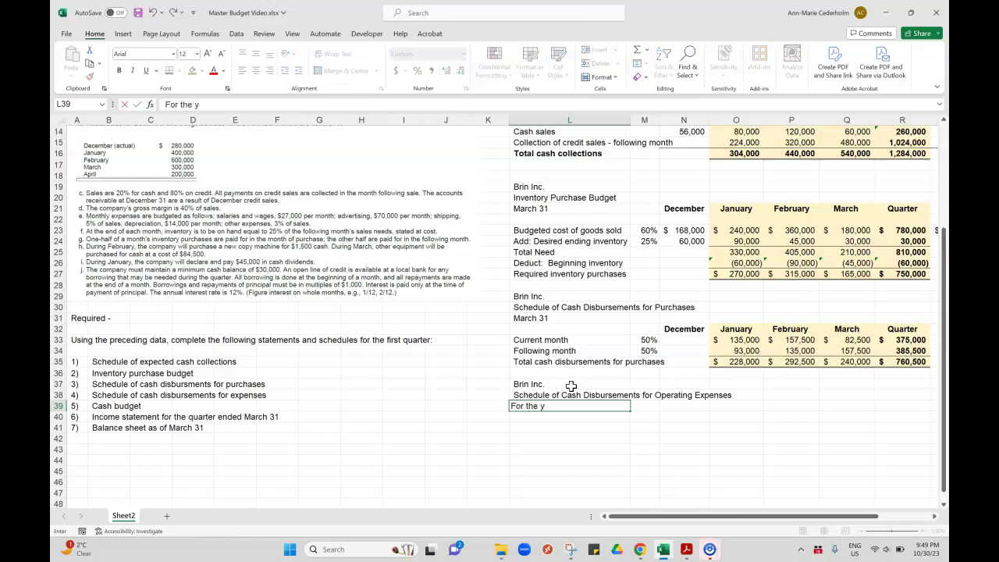
{"action": "type", "text": "quarter ended March "}
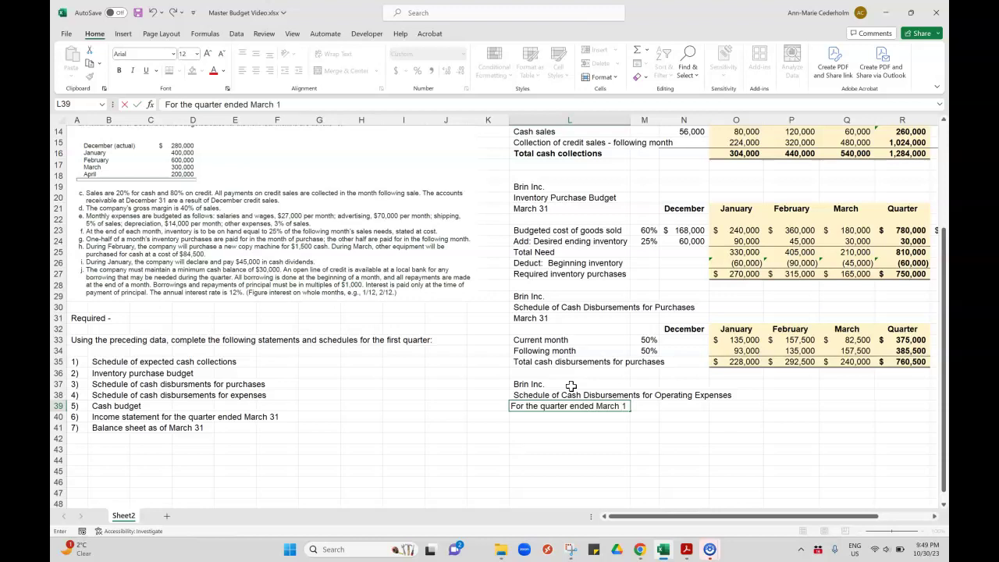
{"action": "type", "text": "31"}
{"action": "key", "text": "Return"}
{"action": "key", "text": "Right"}
{"action": "key", "text": "Right"}
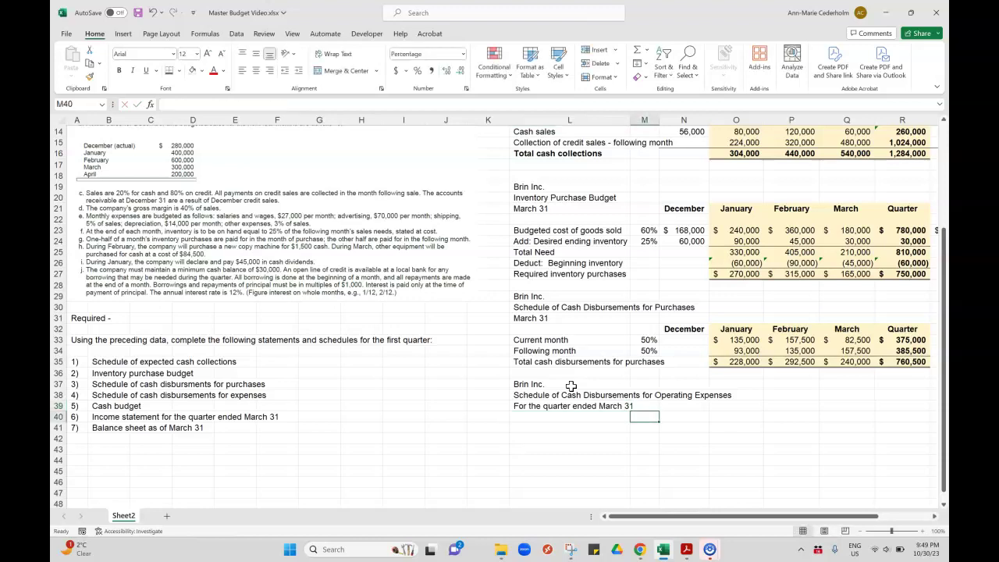
{"action": "type", "text": "Dec"}
{"action": "key", "text": "BackSpace"}
{"action": "key", "text": "BackSpace"}
{"action": "key", "text": "BackSpace"}
Copy the January, February, March and Quarter headings from O32:R32 into row 40 of the new schedule
{"action": "key", "text": "Right"}
{"action": "key", "text": "Right"}
{"action": "key", "text": "Right"}
{"action": "key", "text": "Right"}
{"action": "key", "text": "Right"}
{"action": "key", "text": "Left"}
{"action": "key", "text": "Left"}
{"action": "key", "text": "Left"}
{"action": "key", "text": "Left"}
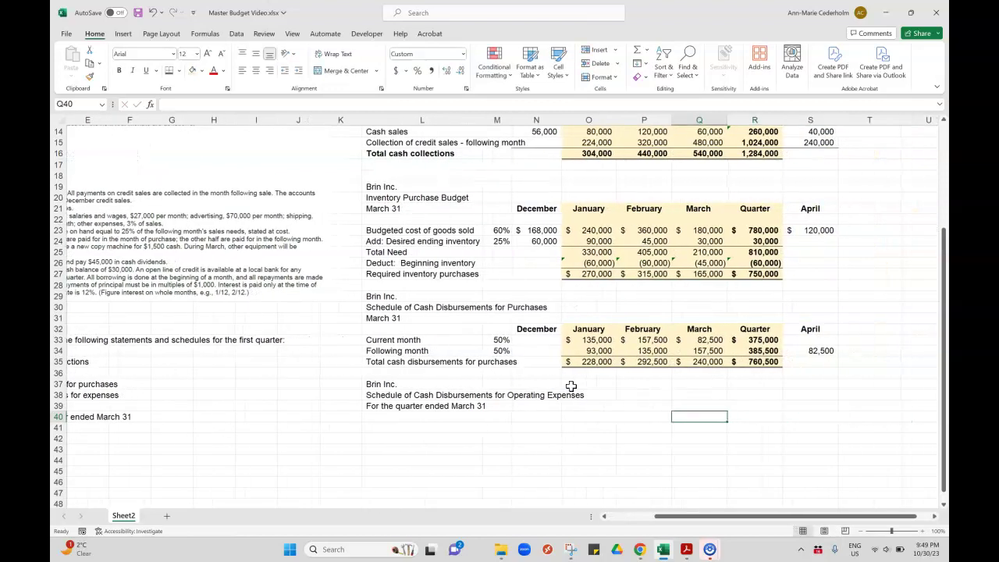
{"action": "key", "text": "Up"}
{"action": "key", "text": "Up"}
{"action": "key", "text": "Up"}
{"action": "key", "text": "Up"}
{"action": "key", "text": "Up"}
{"action": "key", "text": "Up"}
{"action": "key", "text": "Up"}
{"action": "key", "text": "Up"}
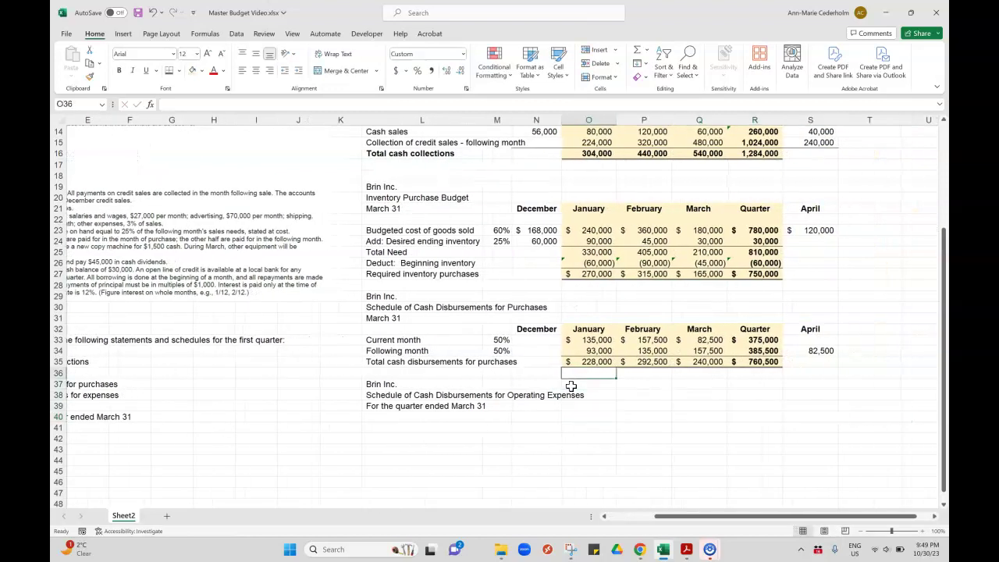
{"action": "key", "text": "shift+Right"}
{"action": "key", "text": "shift+Right"}
{"action": "key", "text": "shift+Right"}
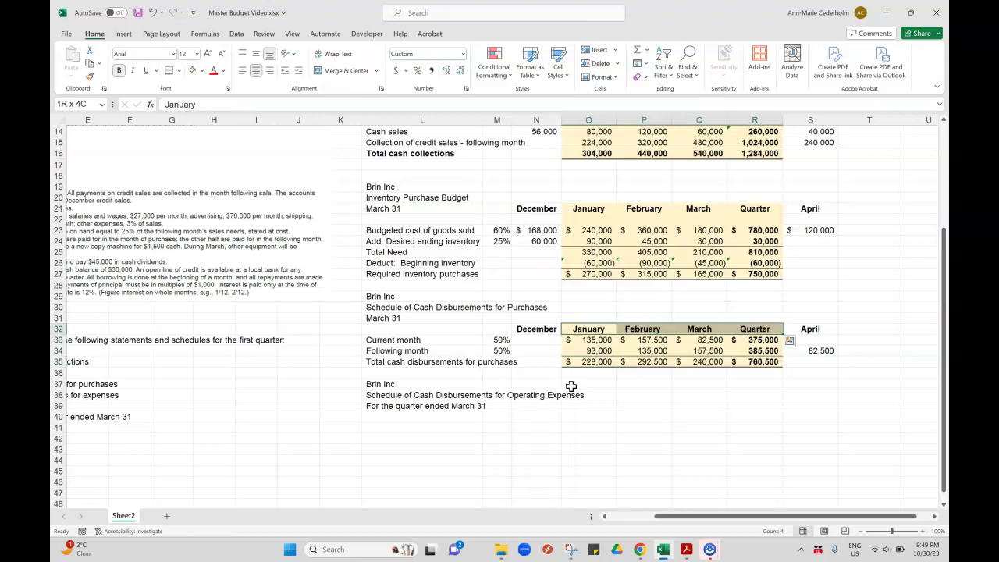
{"action": "key", "text": "ctrl+c"}
{"action": "key", "text": "Down"}
{"action": "key", "text": "Down"}
{"action": "key", "text": "Down"}
{"action": "key", "text": "Down"}
{"action": "key", "text": "Down"}
{"action": "key", "text": "Down"}
{"action": "key", "text": "Down"}
{"action": "key", "text": "Down"}
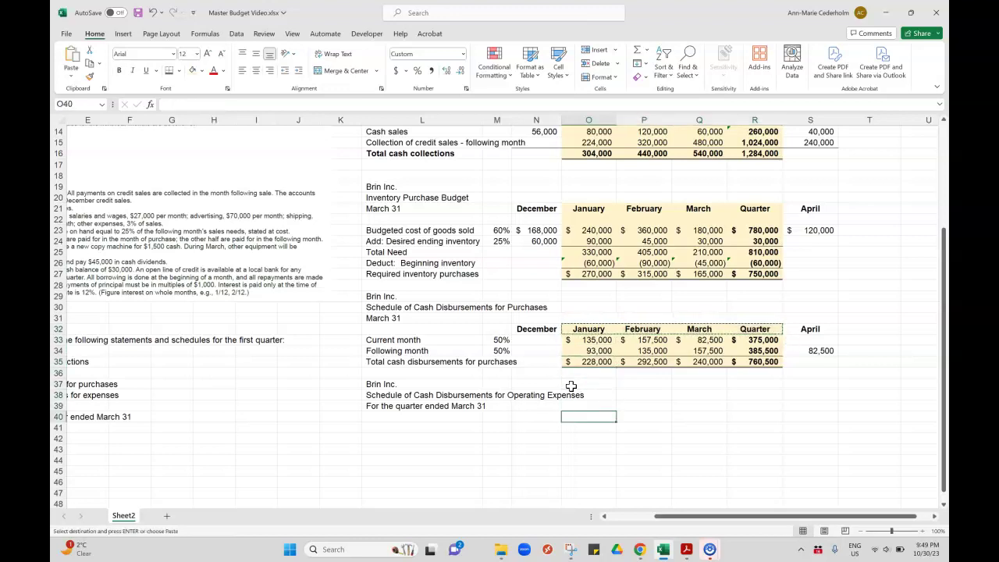
{"action": "key", "text": "ctrl+v"}
{"action": "key", "text": "Left"}
{"action": "key", "text": "Left"}
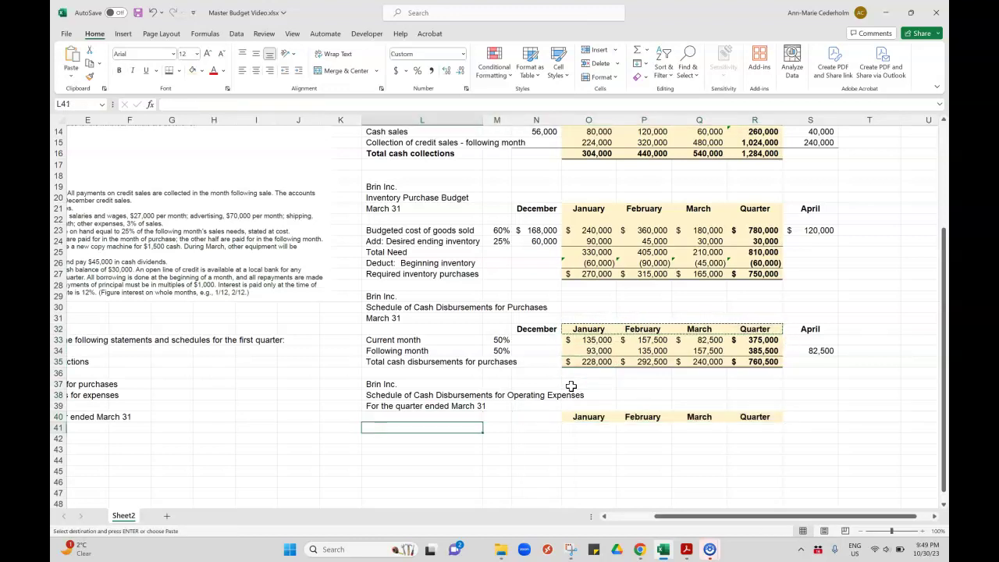
{"action": "left_click", "coordinate": [571, 386]}
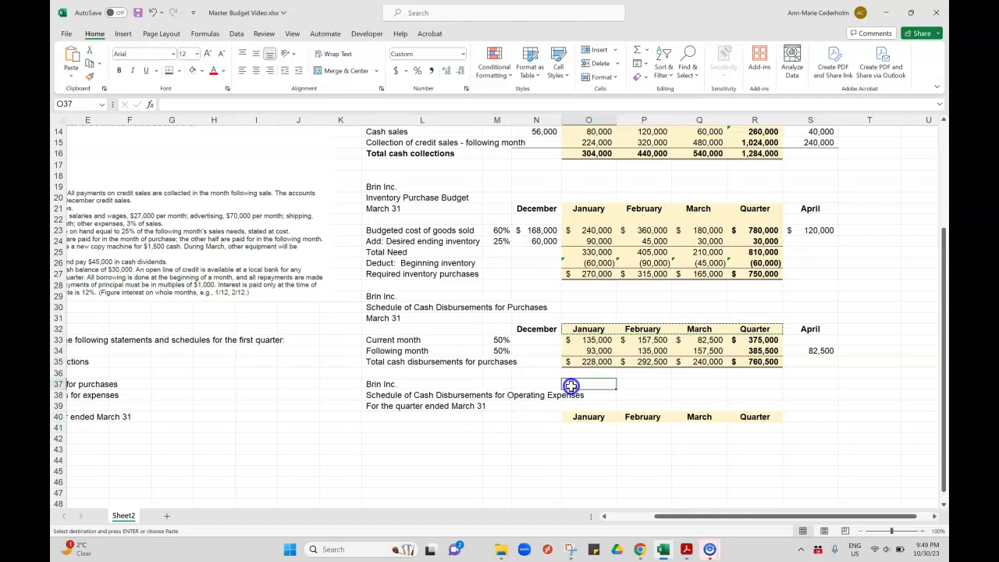
{"action": "left_click", "coordinate": [430, 441]}
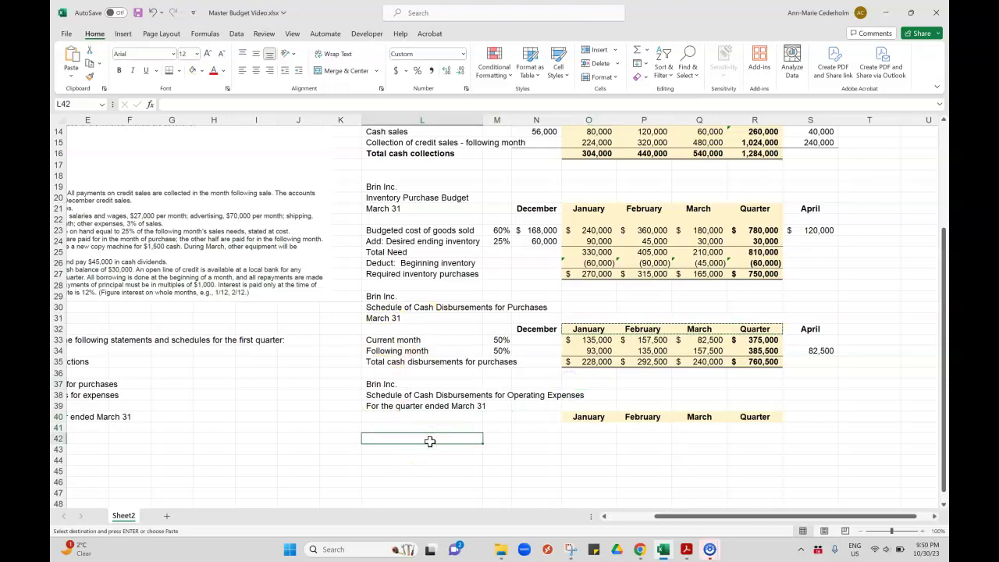
{"action": "scroll", "coordinate": [263, 337], "scroll_direction": "left", "scroll_amount": 1}
{"action": "scroll", "coordinate": [264, 337], "scroll_direction": "left", "scroll_amount": 3}
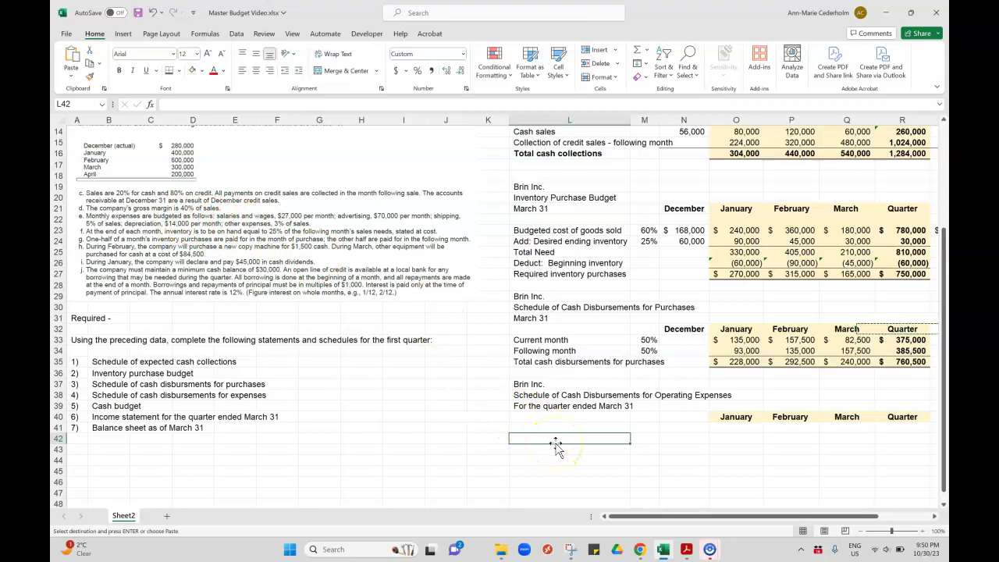
Add a 'Salaries and wages' row with 27,000 for January, February and March
{"action": "key", "text": "Up"}
{"action": "type", "text": "Salaries and wage"}
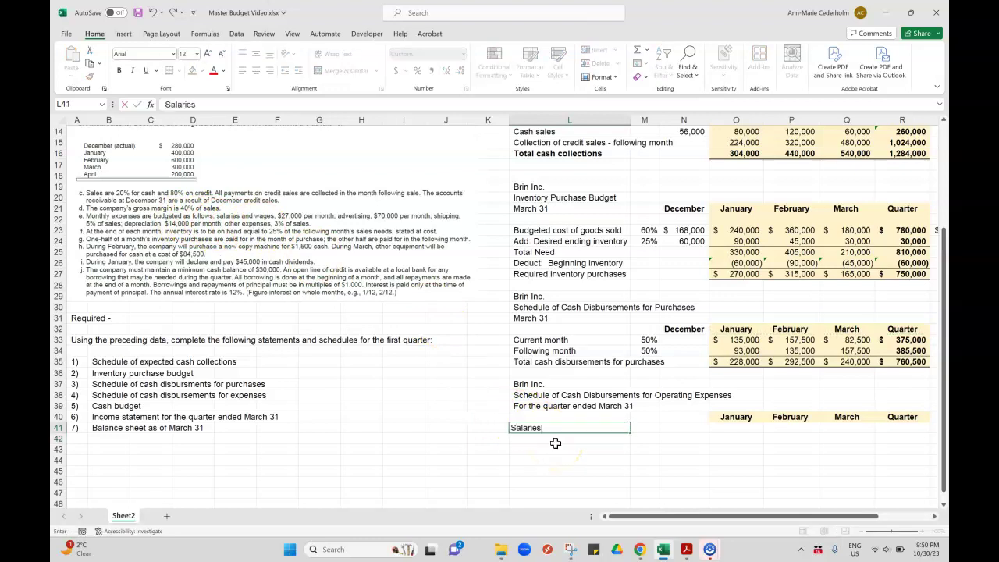
{"action": "key", "text": "Return"}
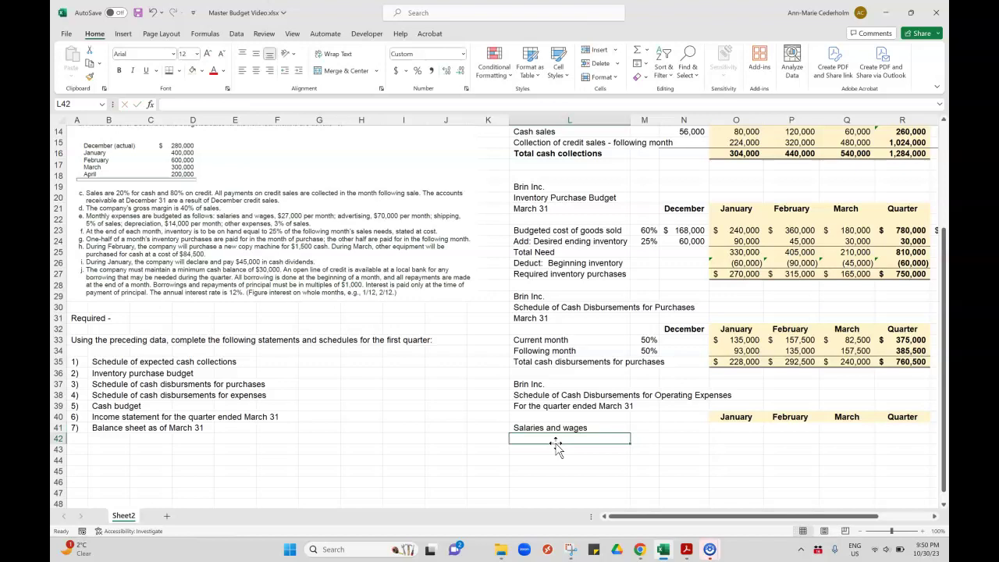
{"action": "key", "text": "Up"}
{"action": "key", "text": "Right"}
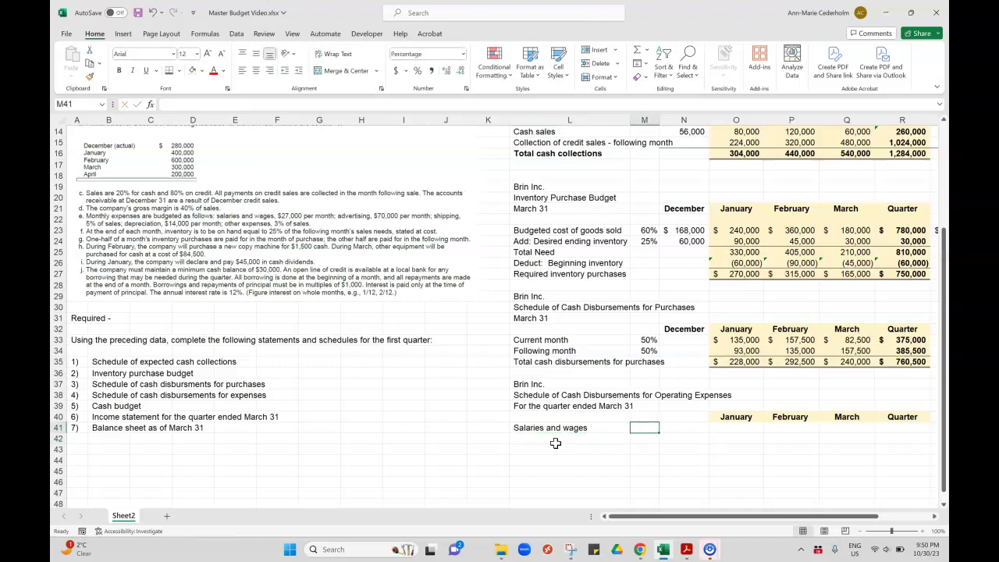
{"action": "key", "text": "Right"}
{"action": "key", "text": "Right"}
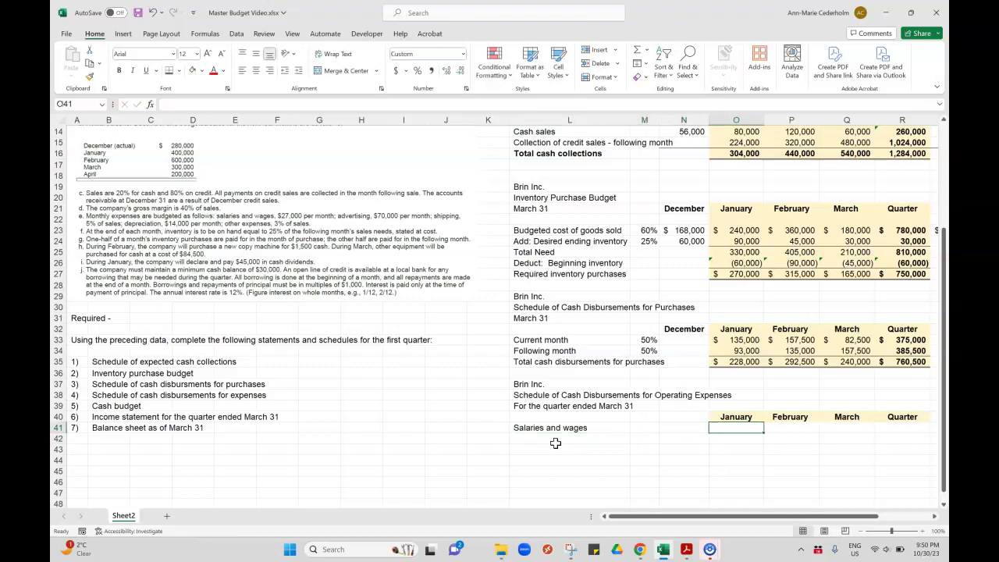
{"action": "type", "text": "27000"}
{"action": "key", "text": "Return"}
{"action": "key", "text": "Up"}
{"action": "key", "text": "ctrl+c"}
{"action": "key", "text": "Right"}
{"action": "key", "text": "shift+Right"}
{"action": "key", "text": "ctrl+v"}
{"action": "key", "text": "Left"}
{"action": "key", "text": "Left"}
{"action": "key", "text": "Left"}
{"action": "key", "text": "Left"}
{"action": "key", "text": "Down"}
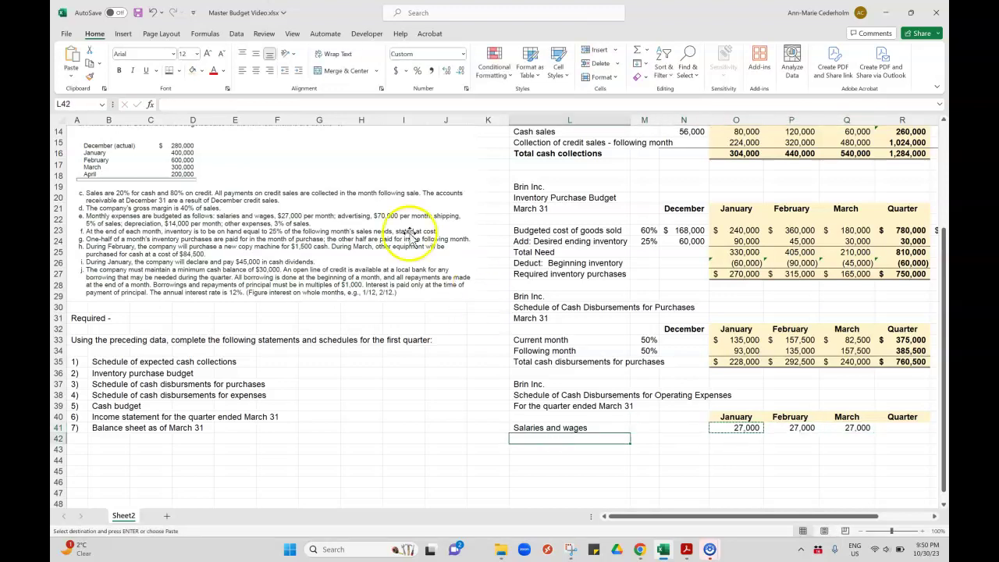
Add an 'Advertising' row in L42 with 70,000 for each of the three months
{"action": "left_click", "coordinate": [373, 218]}
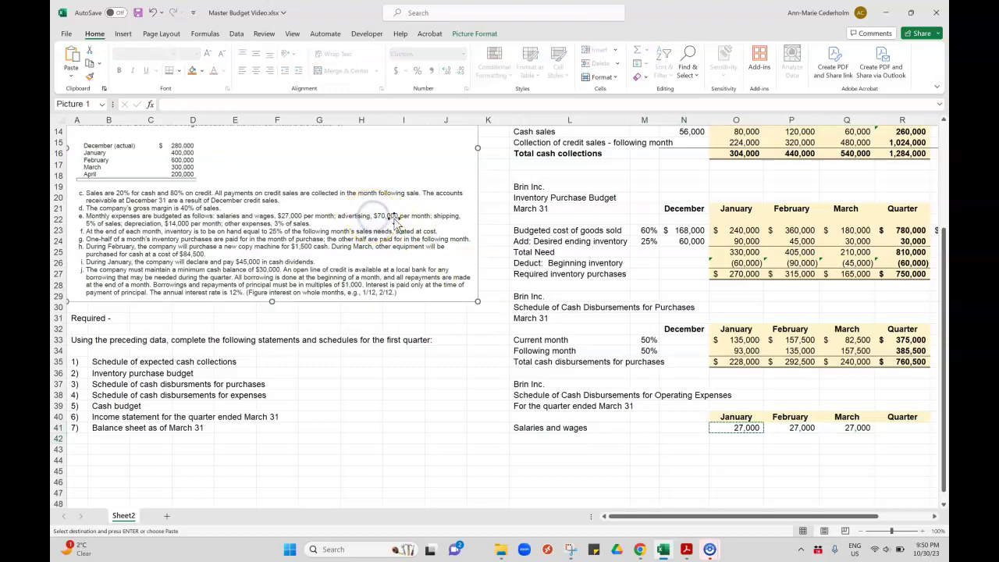
{"action": "left_click", "coordinate": [540, 440]}
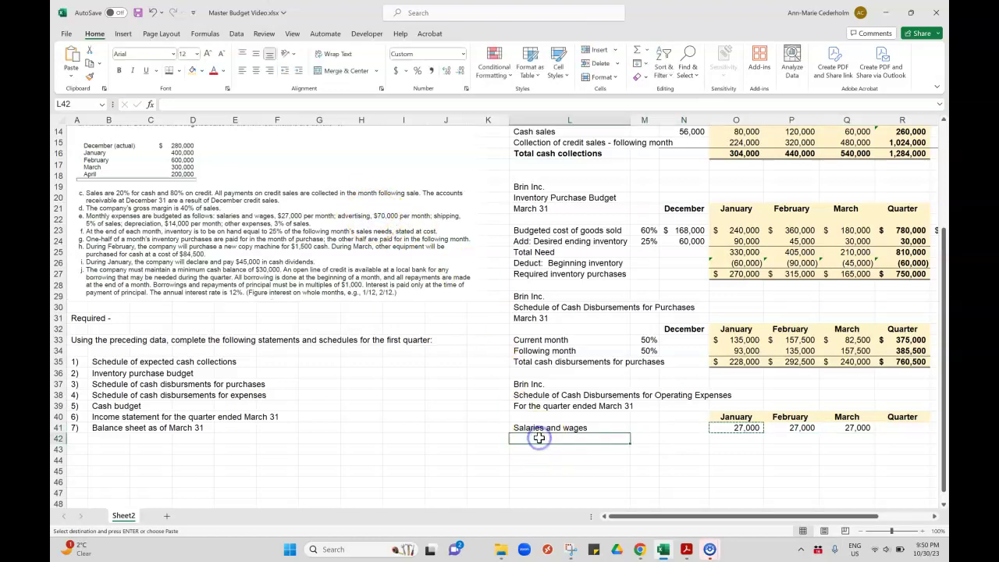
{"action": "type", "text": "Advertising"}
{"action": "key", "text": "Tab"}
{"action": "key", "text": "Tab"}
{"action": "key", "text": "Tab"}
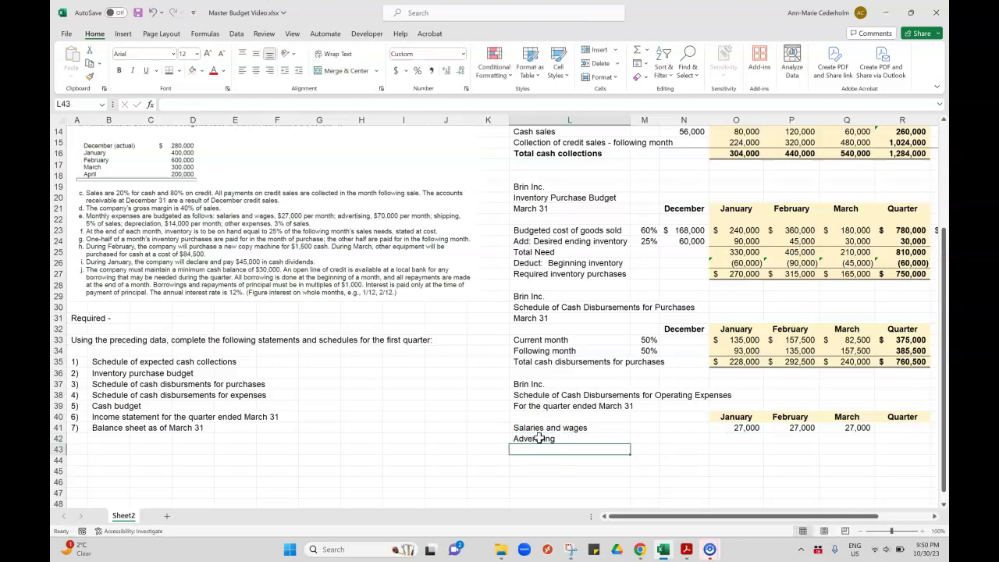
{"action": "type", "text": "700000"}
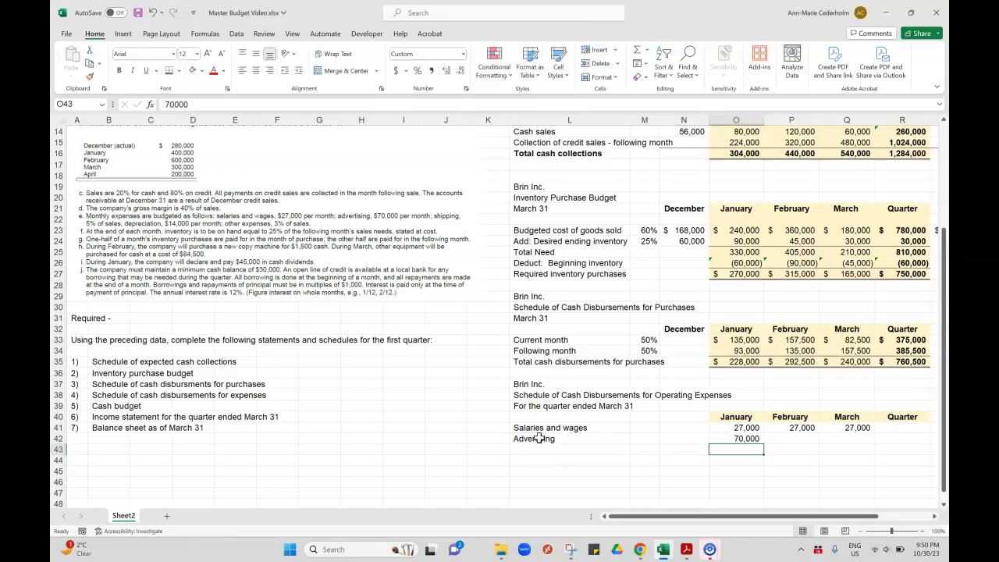
{"action": "key", "text": "ctrl+Return"}
{"action": "key", "text": "ctrl+c"}
{"action": "key", "text": "Right"}
{"action": "key", "text": "ctrl+v"}
{"action": "key", "text": "Right"}
{"action": "key", "text": "ctrl+v"}
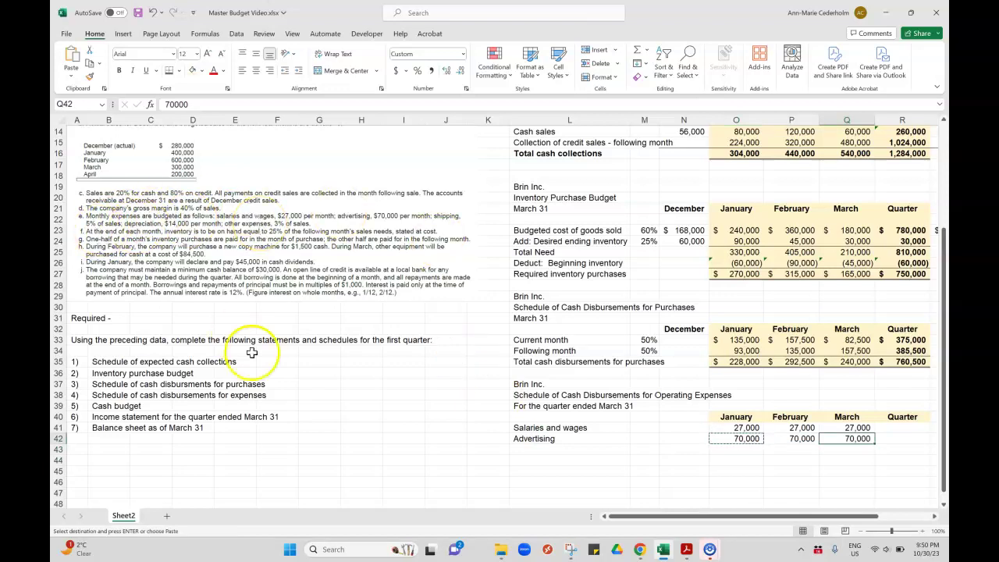
Label row 43 'Shipping' and enter its 5% rate in M43
{"action": "left_click", "coordinate": [553, 450]}
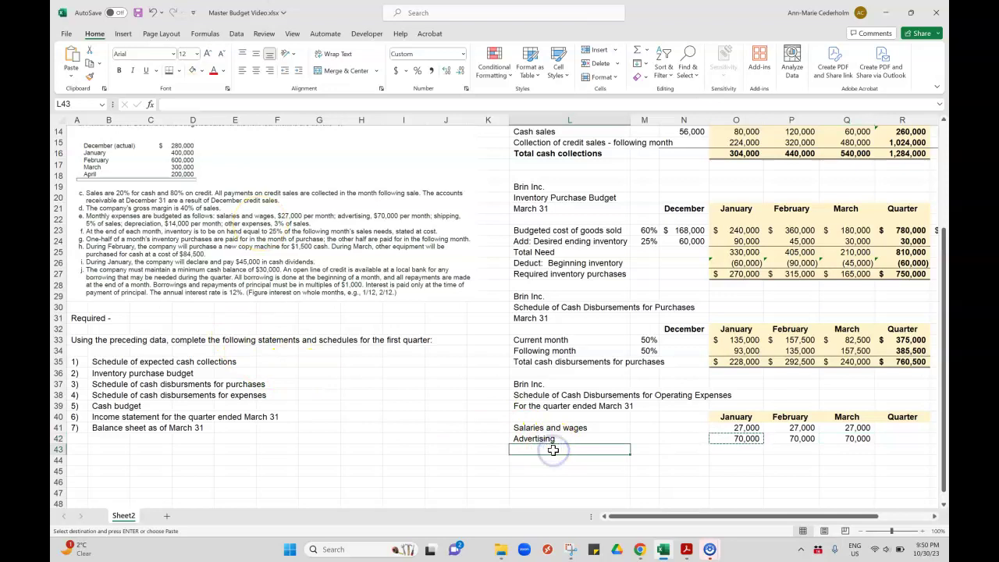
{"action": "key", "text": "Escape"}
{"action": "type", "text": "Shipping"}
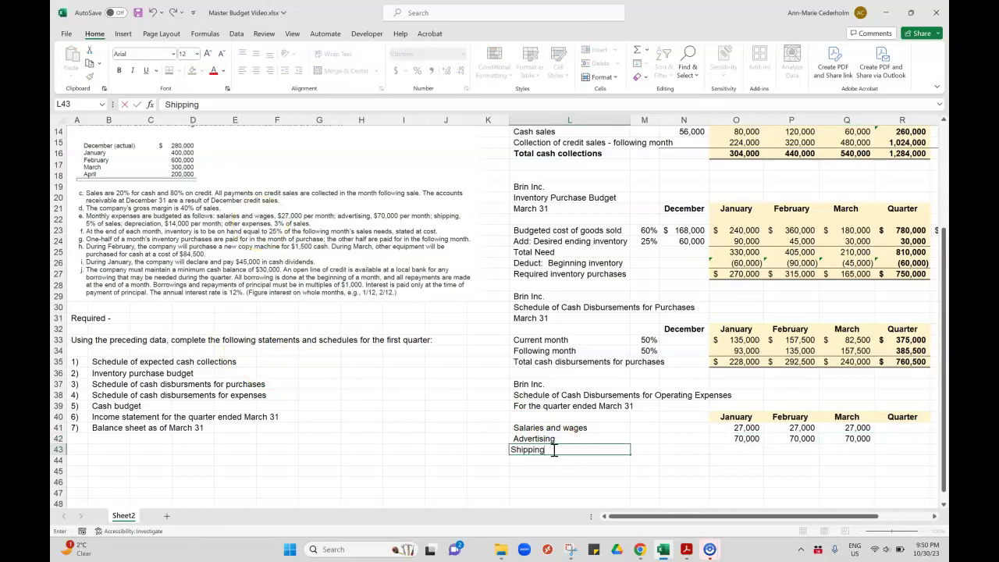
{"action": "key", "text": "Return"}
{"action": "left_click", "coordinate": [553, 450]}
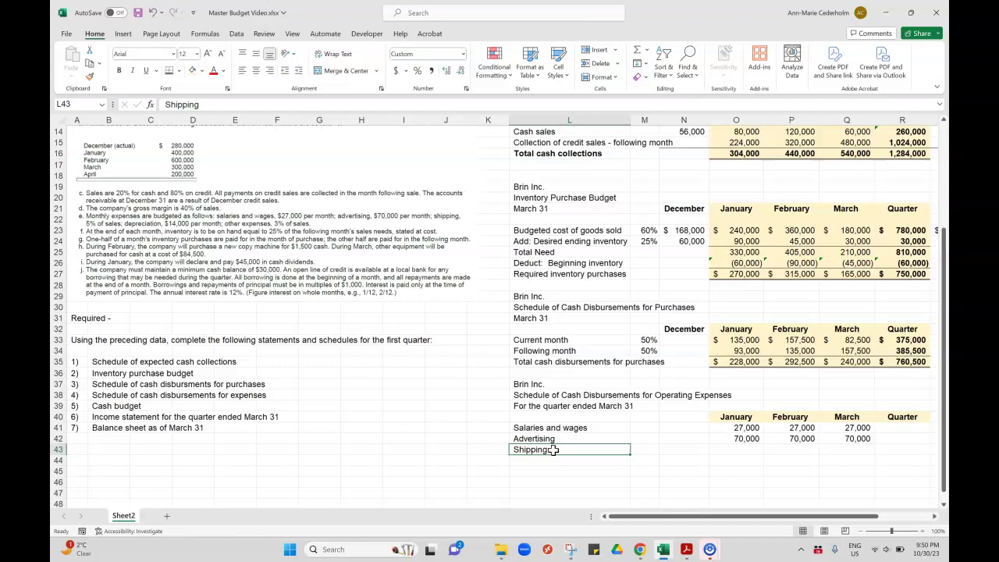
{"action": "key", "text": "Right"}
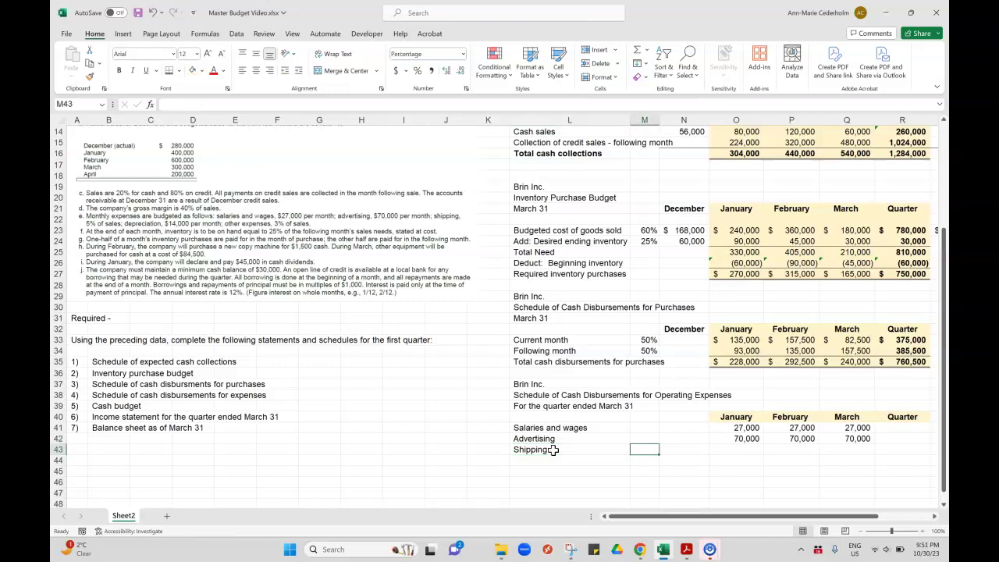
{"action": "type", "text": "5"}
{"action": "key", "text": "Right"}
{"action": "key", "text": "Right"}
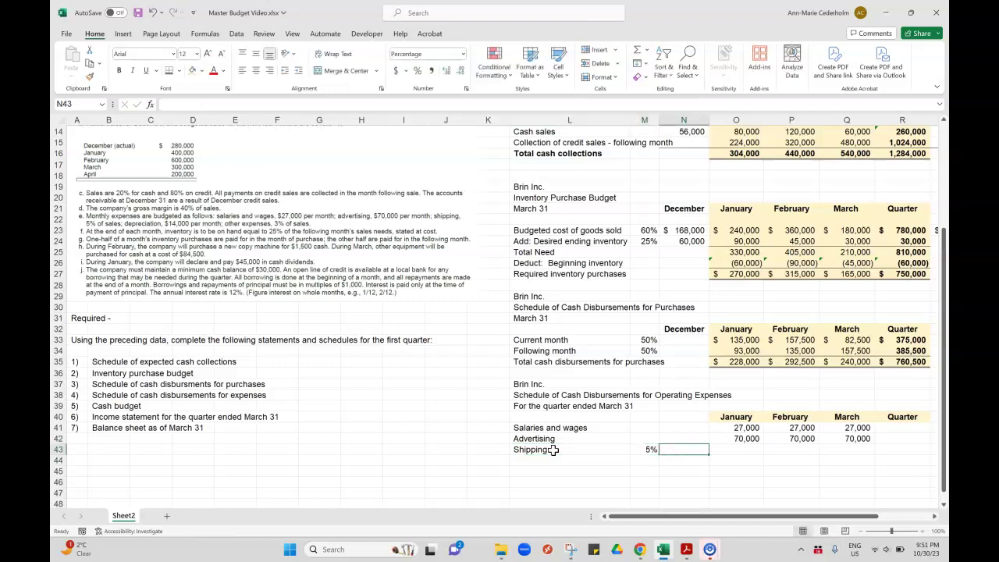
Enter the January shipping formula =O7*$M$43 in O43
{"action": "type", "text": "="}
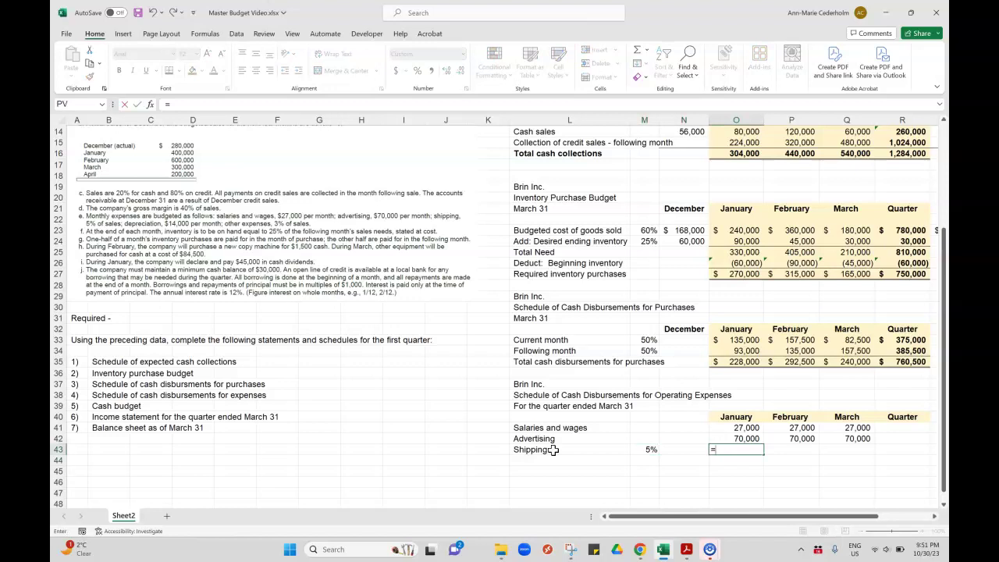
{"action": "key", "text": "Up"}
{"action": "key", "text": "Up"}
{"action": "key", "text": "Up"}
{"action": "key", "text": "Up"}
{"action": "key", "text": "Up"}
{"action": "key", "text": "Up"}
{"action": "key", "text": "Up"}
{"action": "key", "text": "Up"}
{"action": "key", "text": "Up"}
{"action": "key", "text": "Up"}
{"action": "key", "text": "Up"}
{"action": "key", "text": "Up"}
{"action": "key", "text": "Up"}
{"action": "key", "text": "Up"}
{"action": "key", "text": "Up"}
{"action": "key", "text": "Up"}
{"action": "key", "text": "Up"}
{"action": "key", "text": "Up"}
{"action": "key", "text": "Up"}
{"action": "key", "text": "Up"}
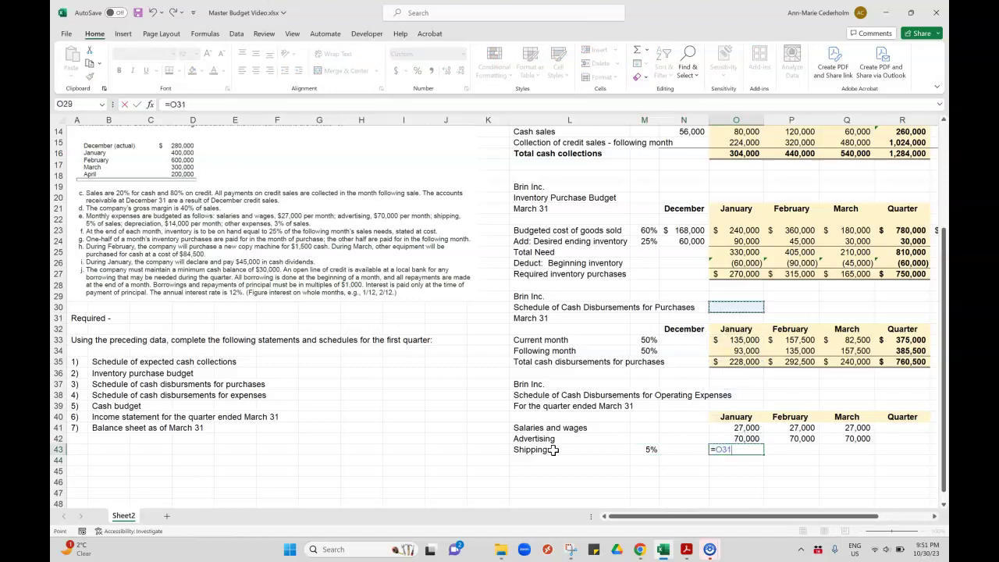
{"action": "key", "text": "Up"}
{"action": "key", "text": "Up"}
{"action": "key", "text": "Up"}
{"action": "key", "text": "Up"}
{"action": "key", "text": "Up"}
{"action": "key", "text": "Up"}
{"action": "key", "text": "Up"}
{"action": "key", "text": "Up"}
{"action": "key", "text": "Up"}
{"action": "key", "text": "Up"}
{"action": "key", "text": "Up"}
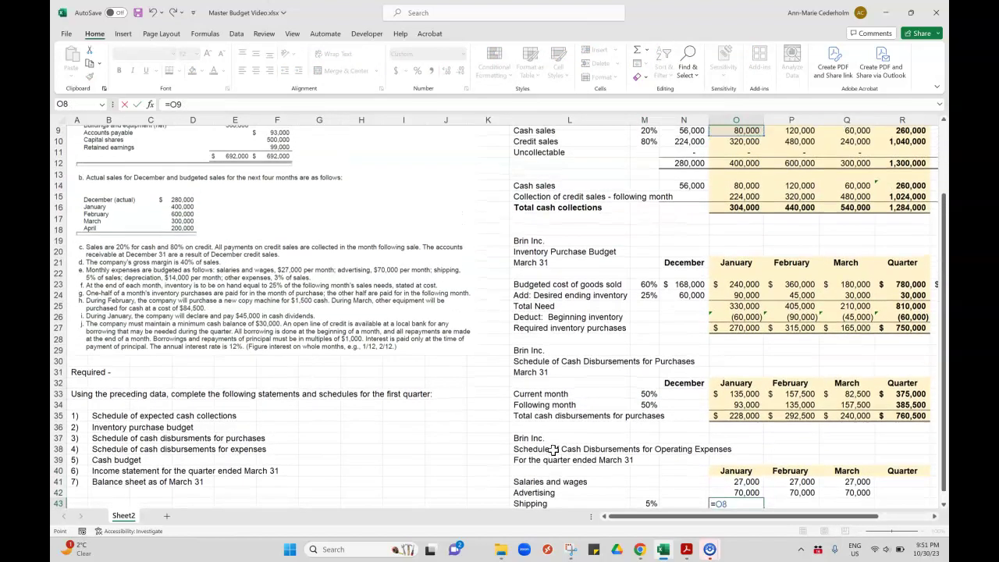
{"action": "key", "text": "Down"}
{"action": "key", "text": "Down"}
{"action": "key", "text": "Down"}
{"action": "key", "text": "Down"}
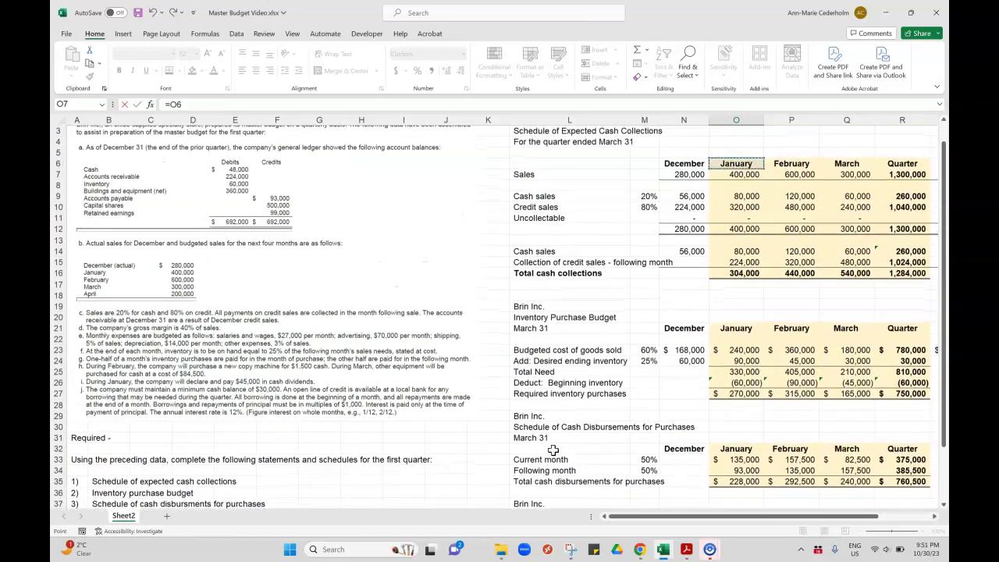
{"action": "type", "text": "*"}
{"action": "scroll", "coordinate": [568, 444], "scroll_direction": "down", "scroll_amount": 4}
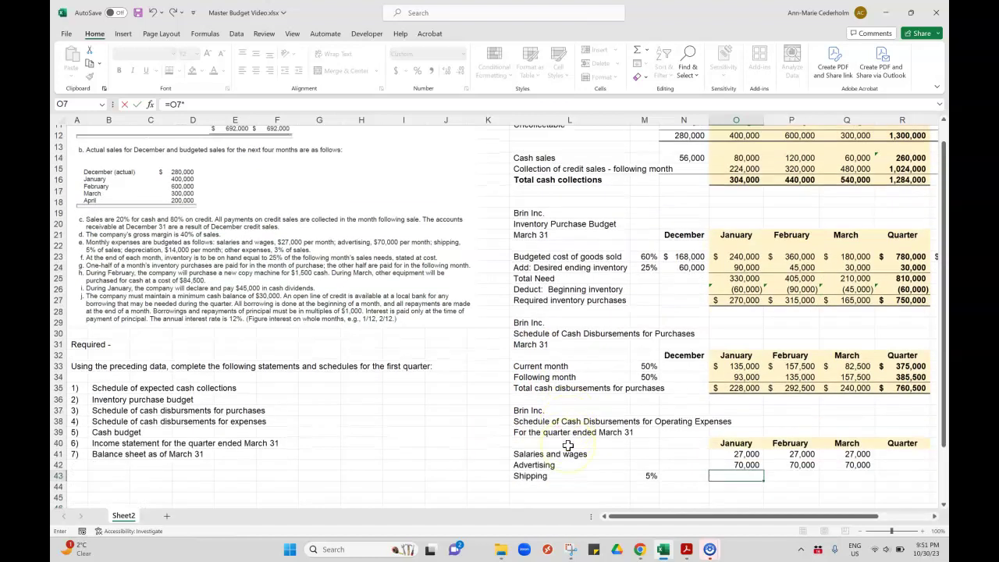
{"action": "left_click", "coordinate": [647, 431]}
{"action": "key", "text": "F4"}
{"action": "key", "text": "Return"}
{"action": "key", "text": "Up"}
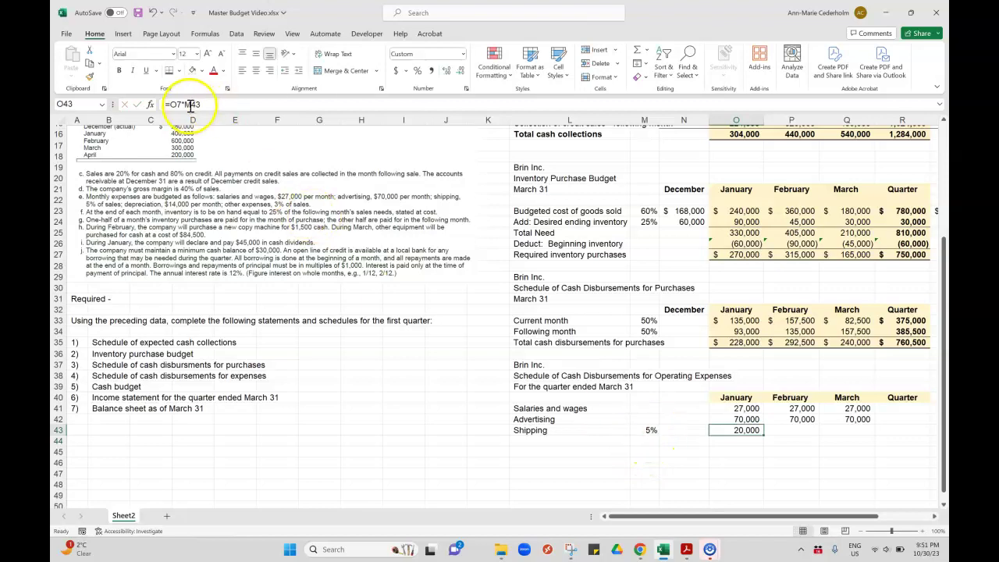
{"action": "left_click", "coordinate": [185, 104]}
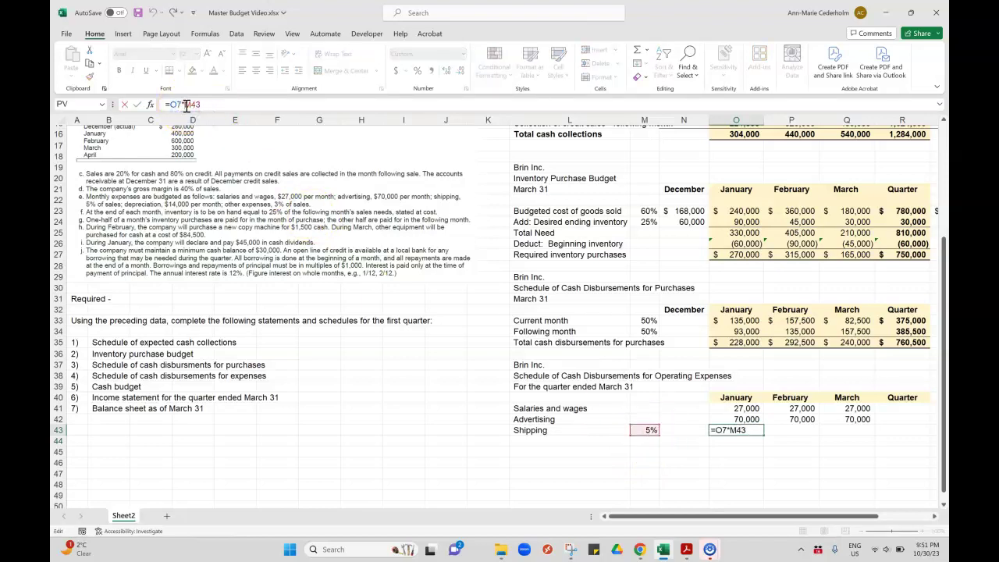
{"action": "type", "text": "$M%"}
{"action": "key", "text": "BackSpace"}
{"action": "type", "text": "$"}
{"action": "key", "text": "ctrl+Return"}
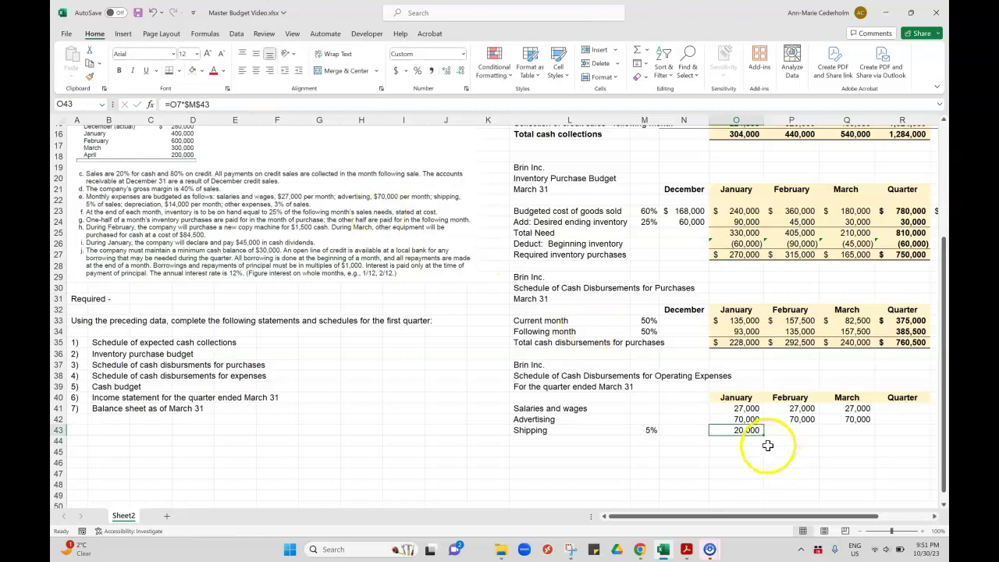
Fill the shipping formula into February and March, giving 30,000 and 15,000
{"action": "left_click_drag", "start_coordinate": [764, 435], "coordinate": [858, 429]}
{"action": "left_click", "coordinate": [801, 430]}
{"action": "left_click", "coordinate": [649, 430]}
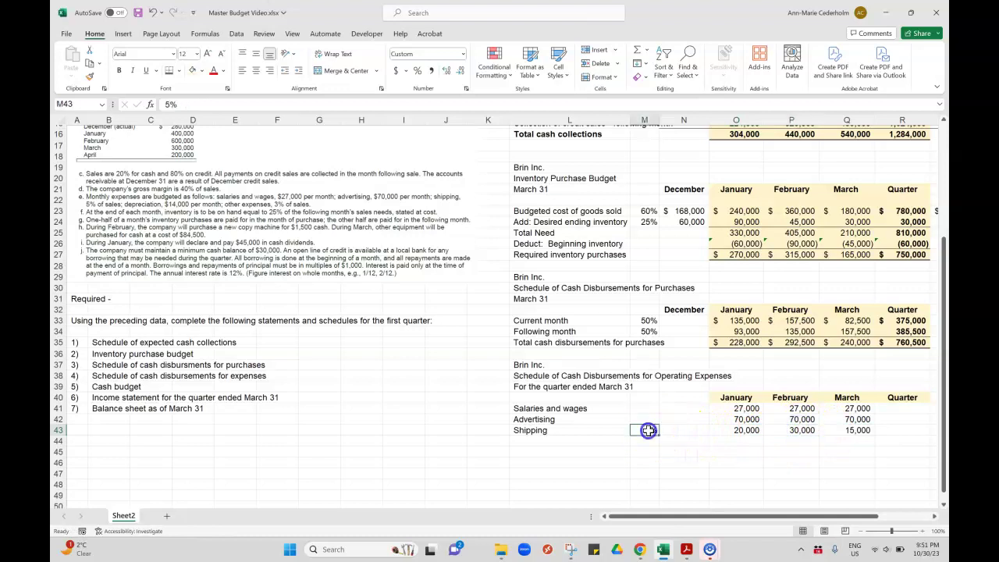
{"action": "left_click", "coordinate": [856, 430]}
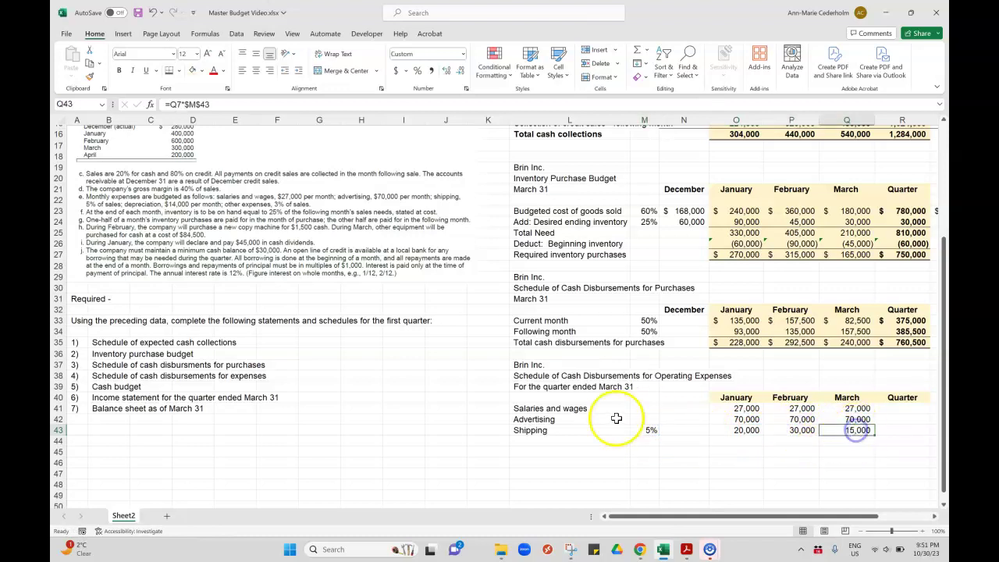
{"action": "left_click", "coordinate": [649, 430]}
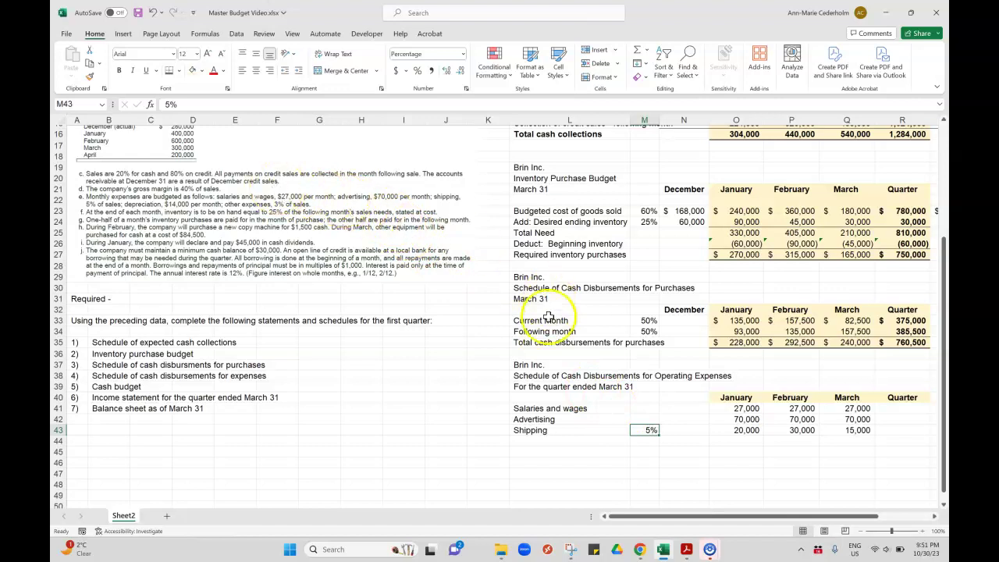
Label row 44 'Other expenses' and enter its 3% rate in M44
{"action": "left_click", "coordinate": [551, 442]}
{"action": "type", "text": "Other"}
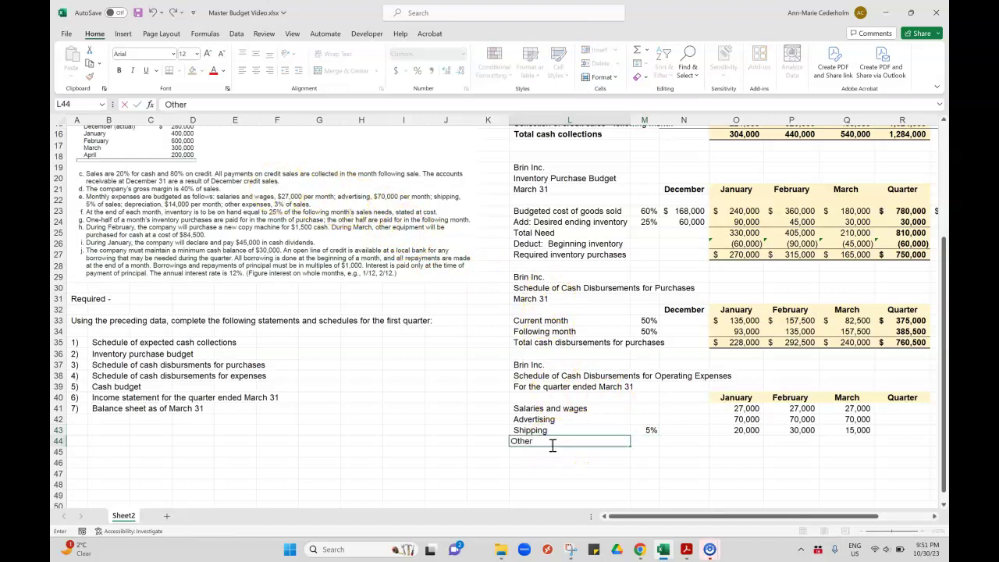
{"action": "type", "text": " expense"}
{"action": "key", "text": "BackSpace"}
{"action": "key", "text": "BackSpace"}
{"action": "key", "text": "BackSpace"}
{"action": "key", "text": "BackSpace"}
{"action": "type", "text": "esnnse"}
{"action": "key", "text": "BackSpace"}
{"action": "key", "text": "BackSpace"}
{"action": "key", "text": "BackSpace"}
{"action": "key", "text": "BackSpace"}
{"action": "type", "text": "enses"}
{"action": "key", "text": "ctrl+Return"}
{"action": "key", "text": "Right"}
{"action": "key", "text": "Right"}
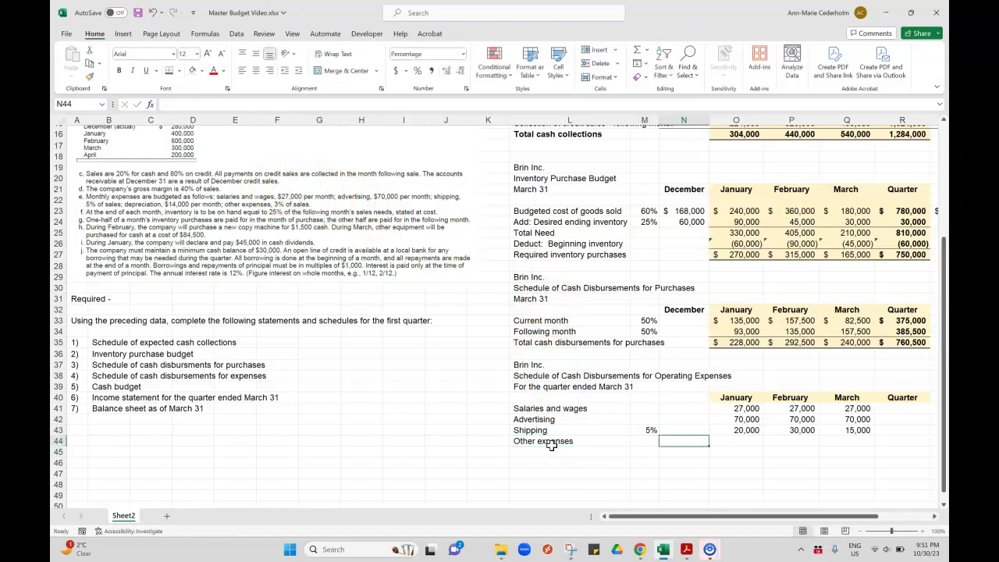
{"action": "key", "text": "Left"}
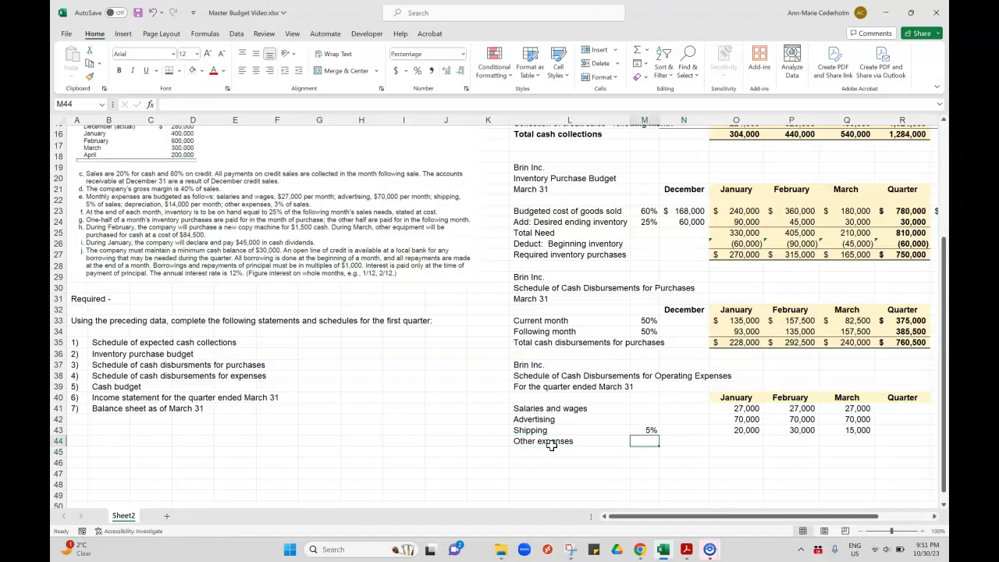
{"action": "type", "text": "3%"}
{"action": "key", "text": "Return"}
Enter the January formula =O7*$M$44 in O44, giving 12,000
{"action": "key", "text": "Up"}
{"action": "key", "text": "Right"}
{"action": "key", "text": "Right"}
{"action": "key", "text": "Right"}
{"action": "key", "text": "Left"}
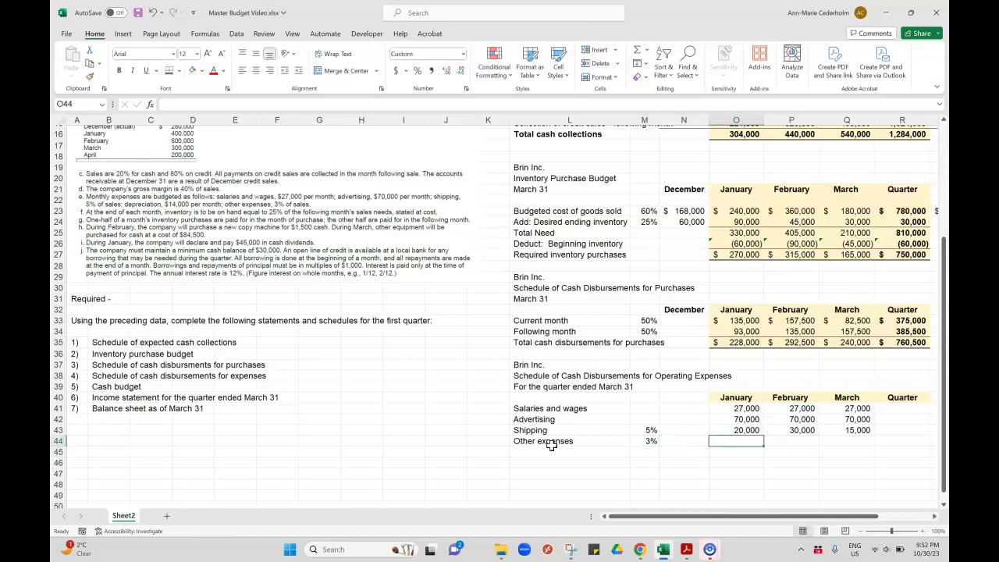
{"action": "type", "text": "="}
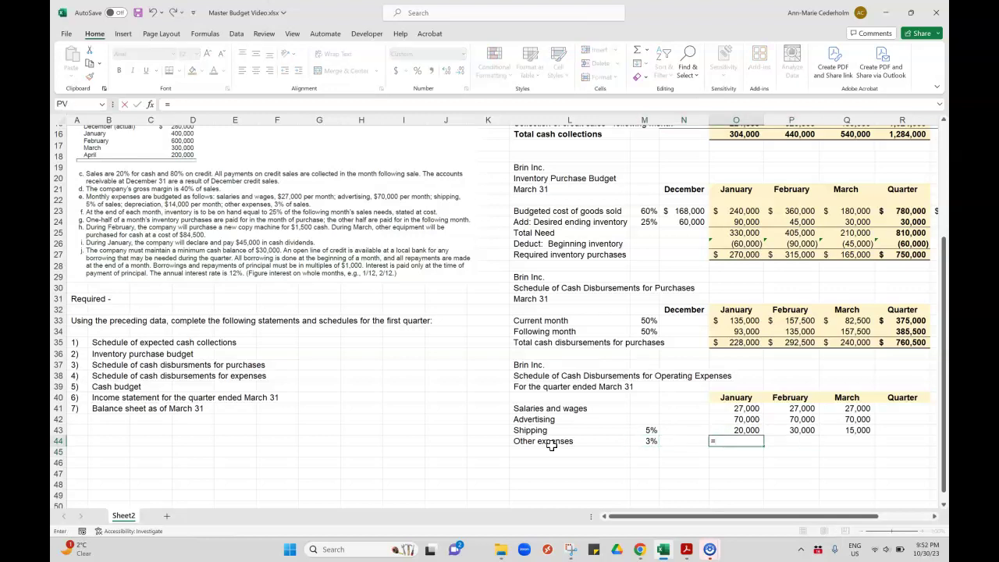
{"action": "key", "text": "Up"}
{"action": "key", "text": "Up"}
{"action": "key", "text": "Up"}
{"action": "key", "text": "Up"}
{"action": "key", "text": "Up"}
{"action": "key", "text": "Up"}
{"action": "key", "text": "Up"}
{"action": "key", "text": "Up"}
{"action": "key", "text": "Up"}
{"action": "key", "text": "Up"}
{"action": "key", "text": "Up"}
{"action": "key", "text": "Up"}
{"action": "key", "text": "Up"}
{"action": "key", "text": "Up"}
{"action": "key", "text": "Up"}
{"action": "key", "text": "Up"}
{"action": "key", "text": "Up"}
{"action": "key", "text": "Up"}
{"action": "key", "text": "Up"}
{"action": "key", "text": "Up"}
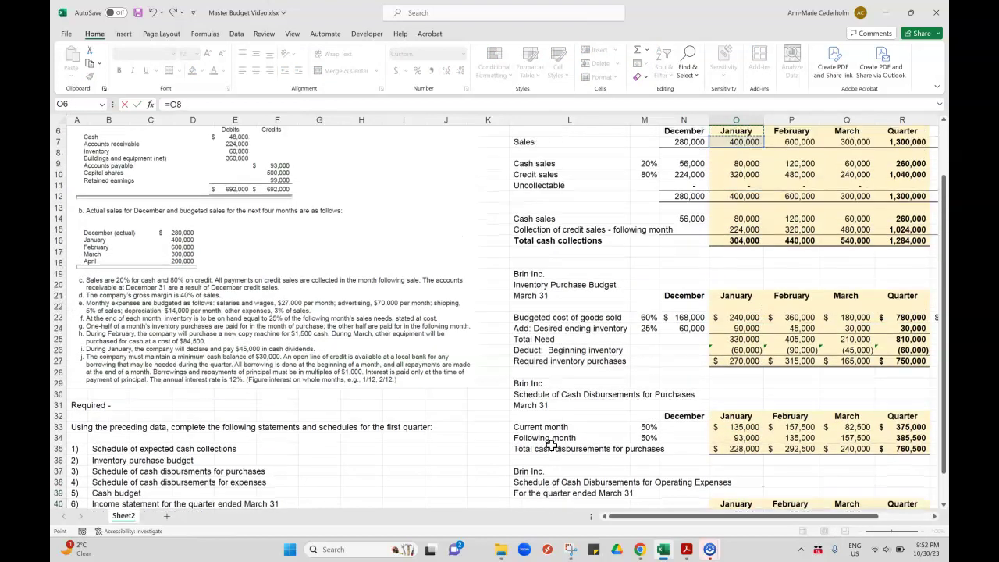
{"action": "key", "text": "Up"}
{"action": "key", "text": "Up"}
{"action": "key", "text": "Up"}
{"action": "key", "text": "Up"}
{"action": "key", "text": "Up"}
{"action": "key", "text": "Up"}
{"action": "key", "text": "Down"}
{"action": "key", "text": "Down"}
{"action": "key", "text": "Down"}
{"action": "key", "text": "Down"}
{"action": "key", "text": "Down"}
{"action": "key", "text": "Down"}
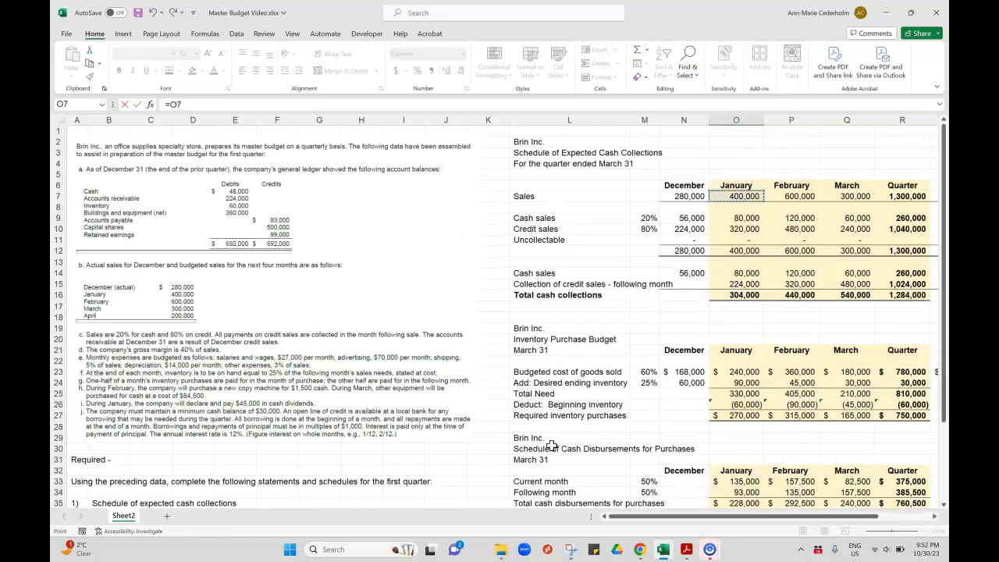
{"action": "type", "text": "*"}
{"action": "key", "text": "Down"}
{"action": "key", "text": "Down"}
{"action": "key", "text": "Down"}
{"action": "key", "text": "Up"}
{"action": "key", "text": "Up"}
{"action": "key", "text": "Up"}
{"action": "left_click_drag", "start_coordinate": [551, 445], "coordinate": [320, 332]}
{"action": "left_click", "coordinate": [258, 104]}
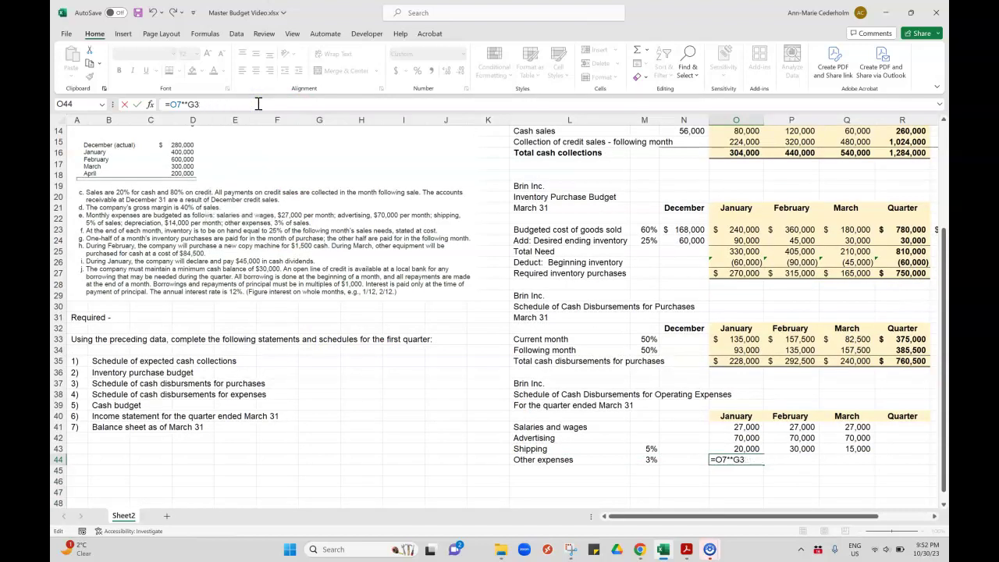
{"action": "left_click", "coordinate": [643, 460]}
{"action": "key", "text": "ctrl+Return"}
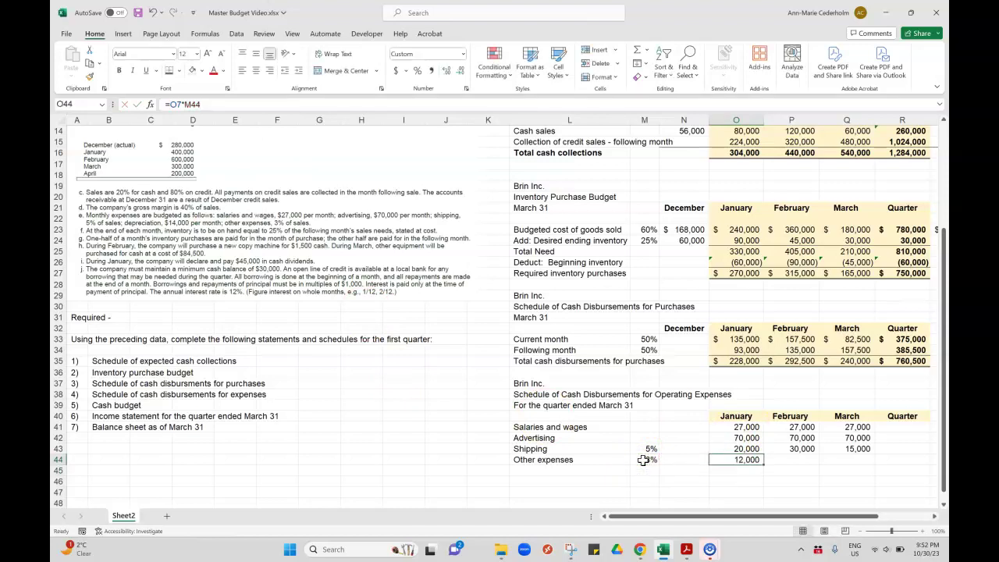
{"action": "left_click", "coordinate": [187, 104]}
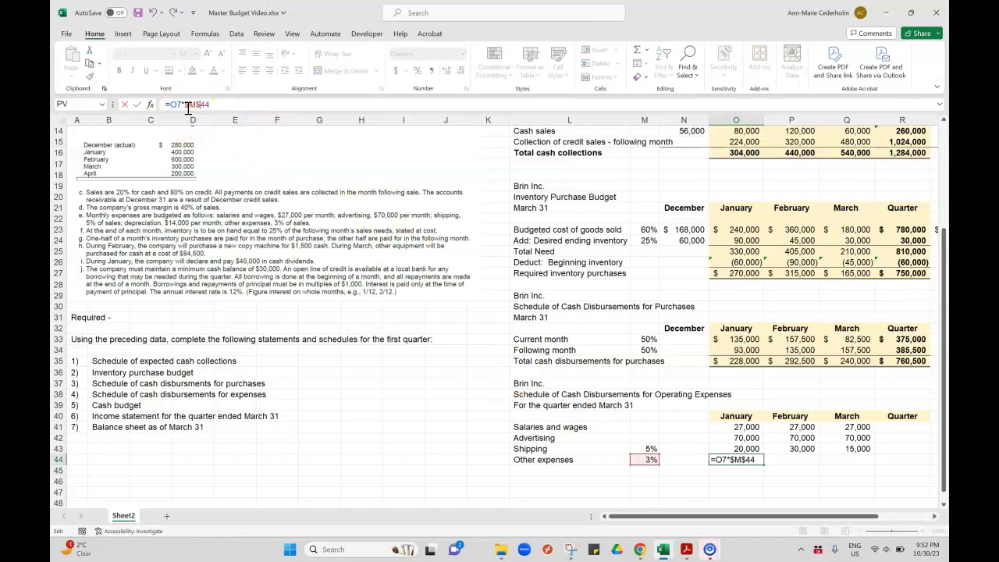
{"action": "key", "text": "ctrl+Return"}
Copy the Other expenses formula into February and March, giving 18,000 and 9,000
{"action": "key", "text": "ctrl+c"}
{"action": "key", "text": "ctrl+Right"}
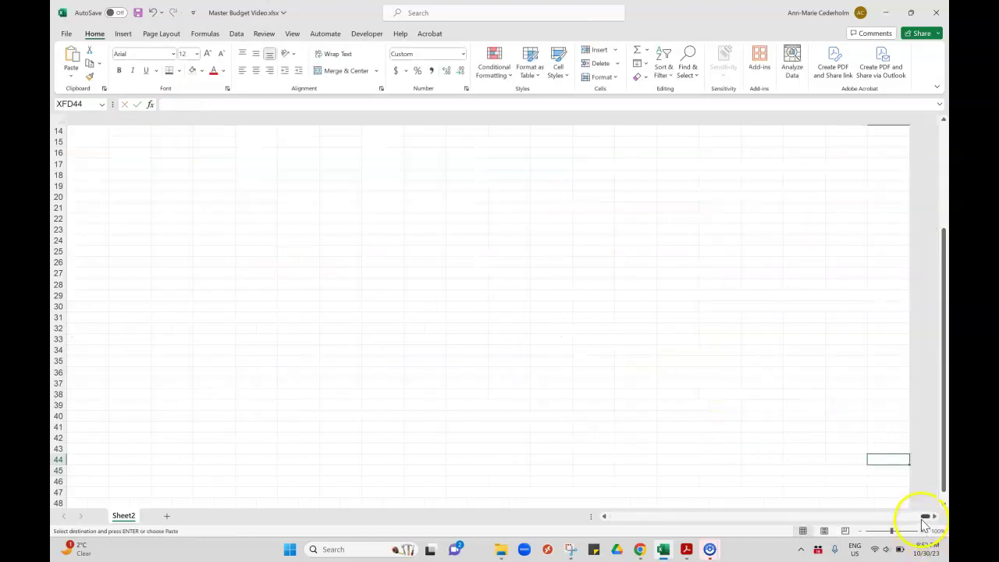
{"action": "left_click_drag", "start_coordinate": [924, 517], "coordinate": [597, 518]}
{"action": "left_click", "coordinate": [740, 461]}
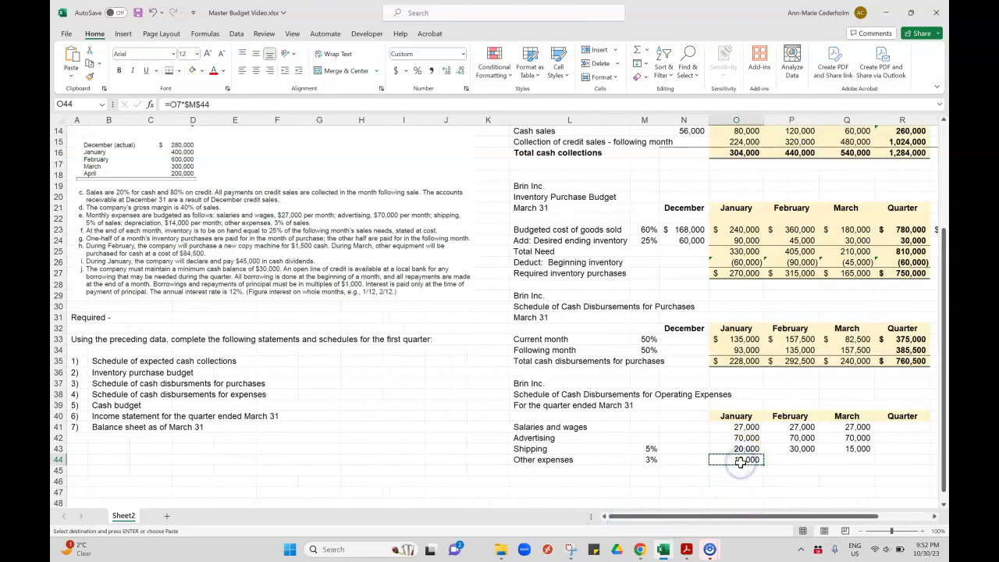
{"action": "key", "text": "Right"}
{"action": "key", "text": "ctrl+v"}
{"action": "key", "text": "Right"}
{"action": "key", "text": "ctrl+v"}
{"action": "key", "text": "Left"}
{"action": "key", "text": "Left"}
{"action": "key", "text": "Left"}
{"action": "key", "text": "Left"}
{"action": "key", "text": "Left"}
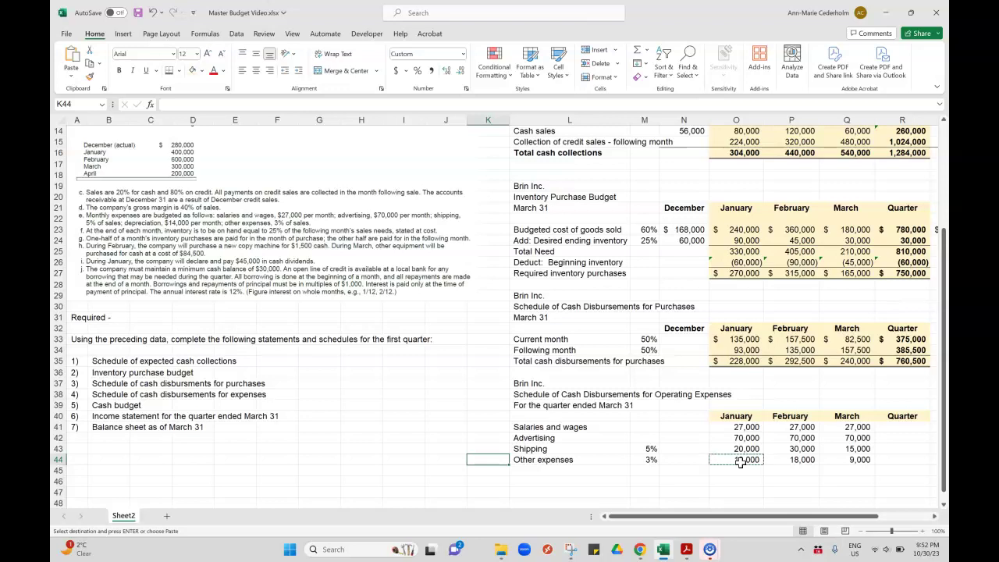
{"action": "key", "text": "Right"}
{"action": "key", "text": "Right"}
{"action": "key", "text": "Right"}
{"action": "key", "text": "Right"}
{"action": "key", "text": "Right"}
{"action": "key", "text": "Right"}
{"action": "key", "text": "Right"}
{"action": "key", "text": "Left"}
{"action": "key", "text": "Left"}
{"action": "key", "text": "Left"}
{"action": "key", "text": "shift+Right"}
{"action": "key", "text": "shift+Right"}
{"action": "key", "text": "shift+Right"}
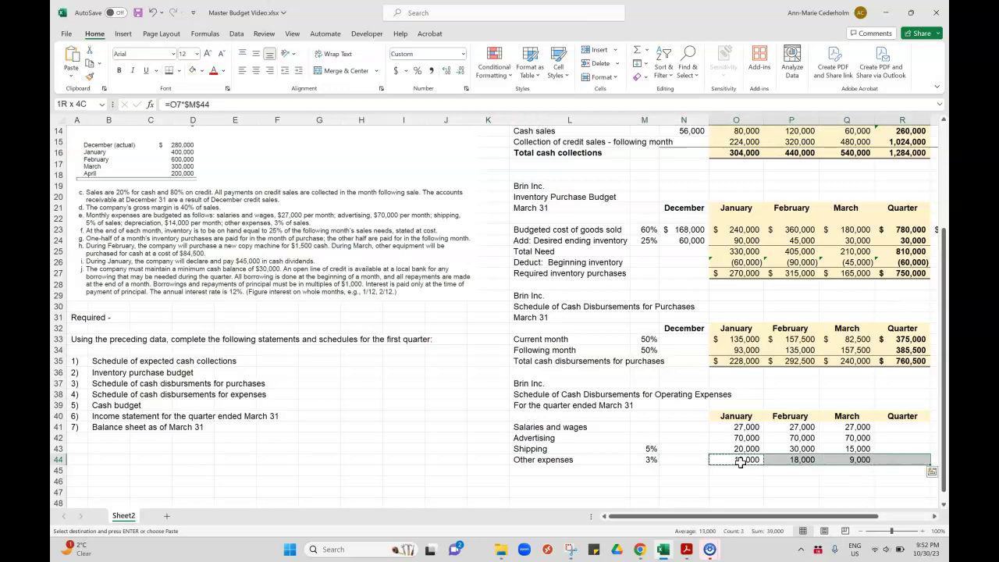
{"action": "key", "text": "shift+Right"}
{"action": "key", "text": "Right"}
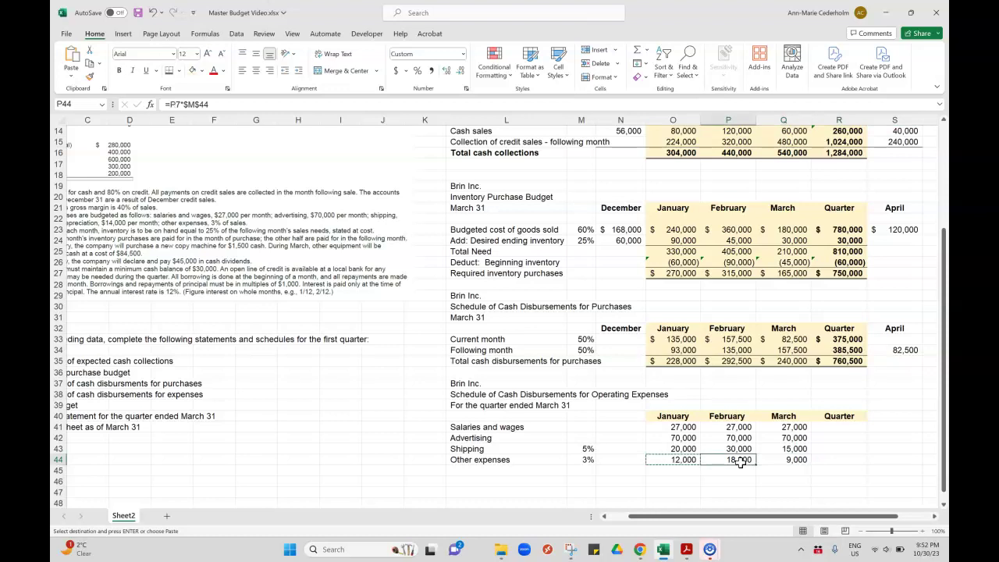
{"action": "key", "text": "Left"}
{"action": "key", "text": "shift+Right"}
{"action": "key", "text": "shift+Right"}
{"action": "key", "text": "shift+Right"}
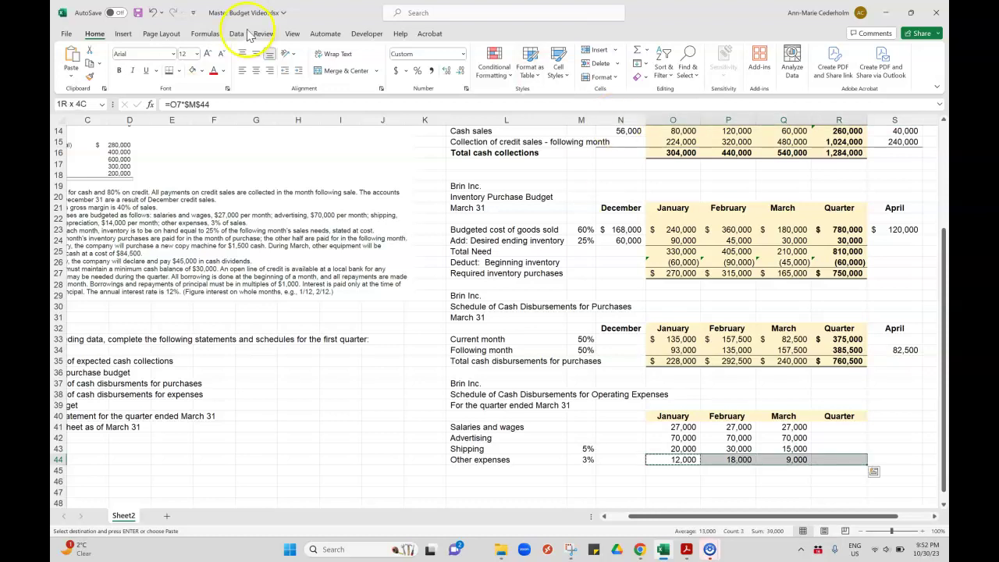
Underline the Other expenses row and add the 'Total cash disbursements for operating expenses' label in L45
{"action": "left_click", "coordinate": [177, 71]}
{"action": "left_click", "coordinate": [178, 103]}
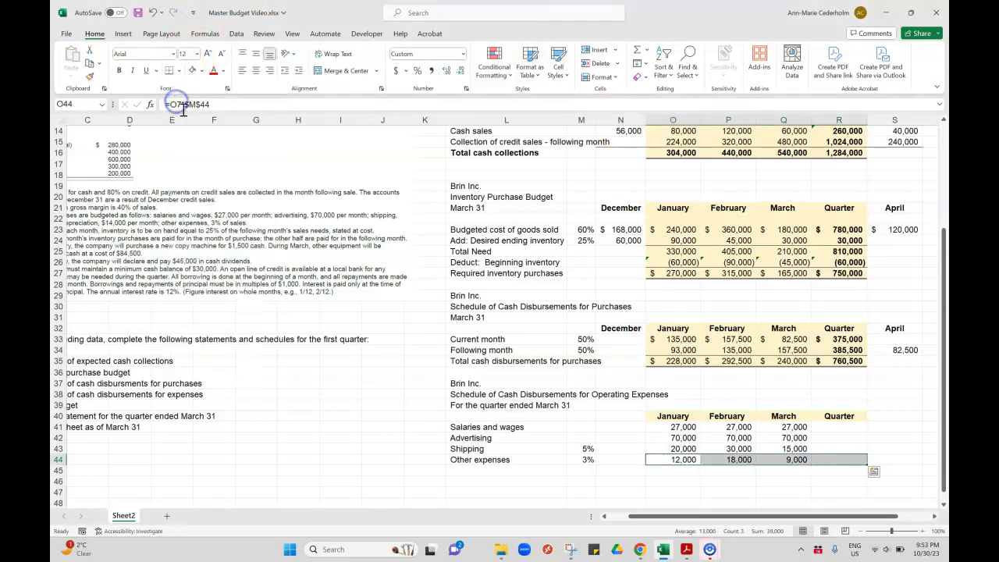
{"action": "left_click", "coordinate": [526, 471]}
{"action": "type", "text": "Total cash disbursements for operating"}
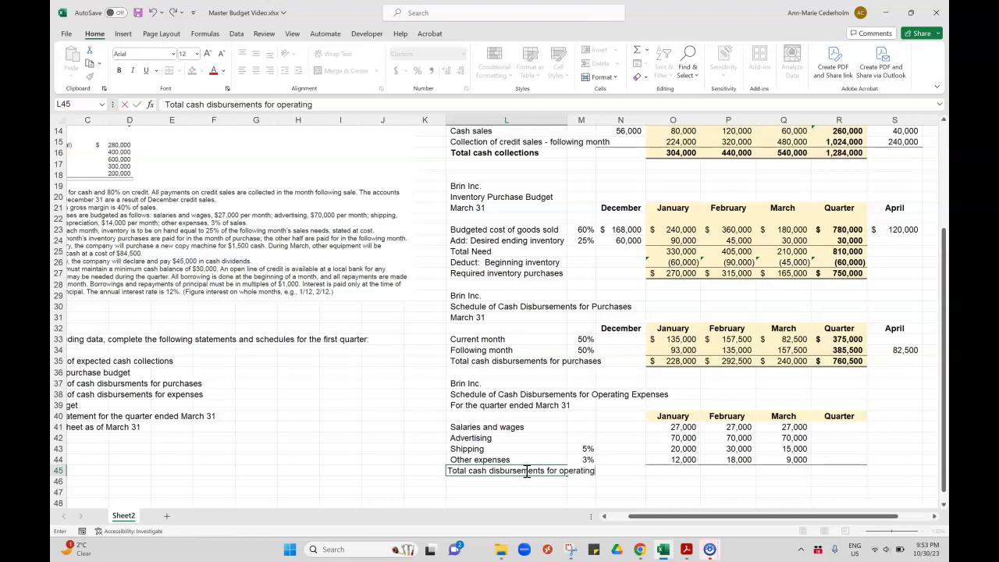
{"action": "key", "text": "Tab"}
{"action": "key", "text": "Tab"}
{"action": "key", "text": "Tab"}
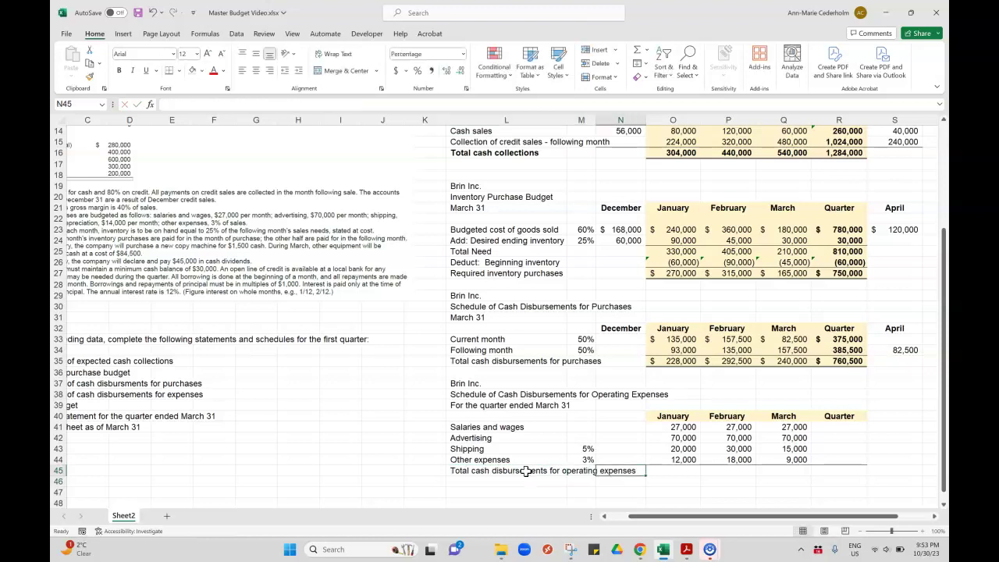
Total January's four expenses with =SUM(O41:O44) (129,000) and fill it across to Quarter
{"action": "type", "text": "=sum("}
{"action": "key", "text": "Up"}
{"action": "key", "text": "shift+Up"}
{"action": "key", "text": "shift+Up"}
{"action": "key", "text": "shift+Up"}
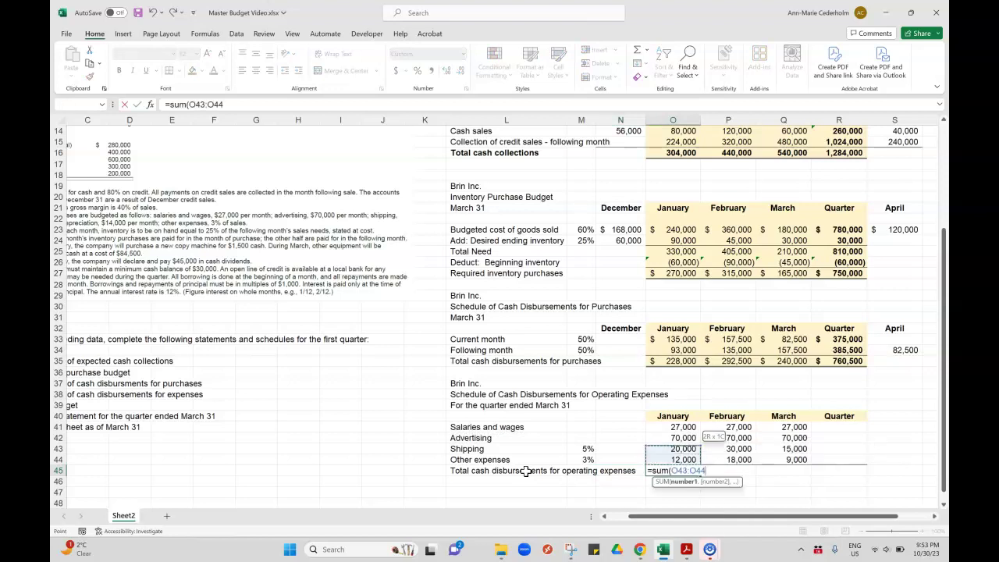
{"action": "type", "text": ")"}
{"action": "key", "text": "ctrl+Return"}
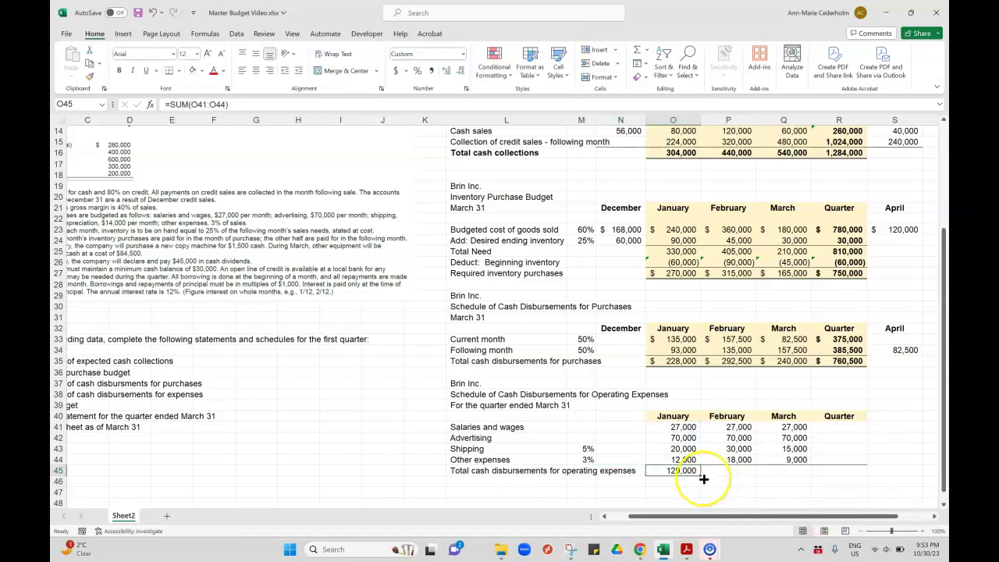
{"action": "left_click_drag", "start_coordinate": [704, 479], "coordinate": [843, 473]}
Add Quarter totals with =SUM(O41:Q41) in R41, filled down through Other expenses
{"action": "left_click", "coordinate": [836, 426]}
{"action": "type", "text": "=sum("}
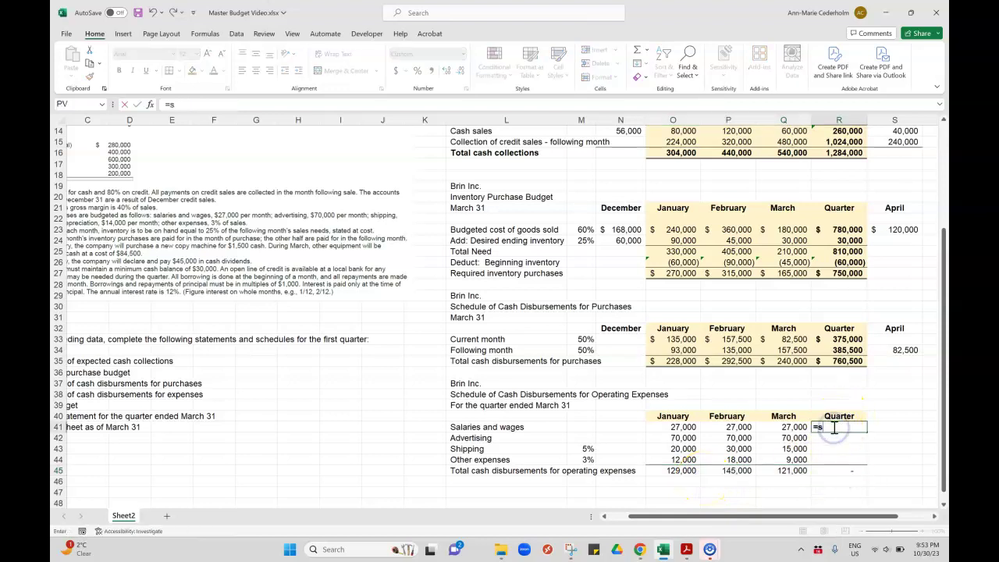
{"action": "key", "text": "Left"}
{"action": "key", "text": "shift+Left"}
{"action": "key", "text": "shift+Left"}
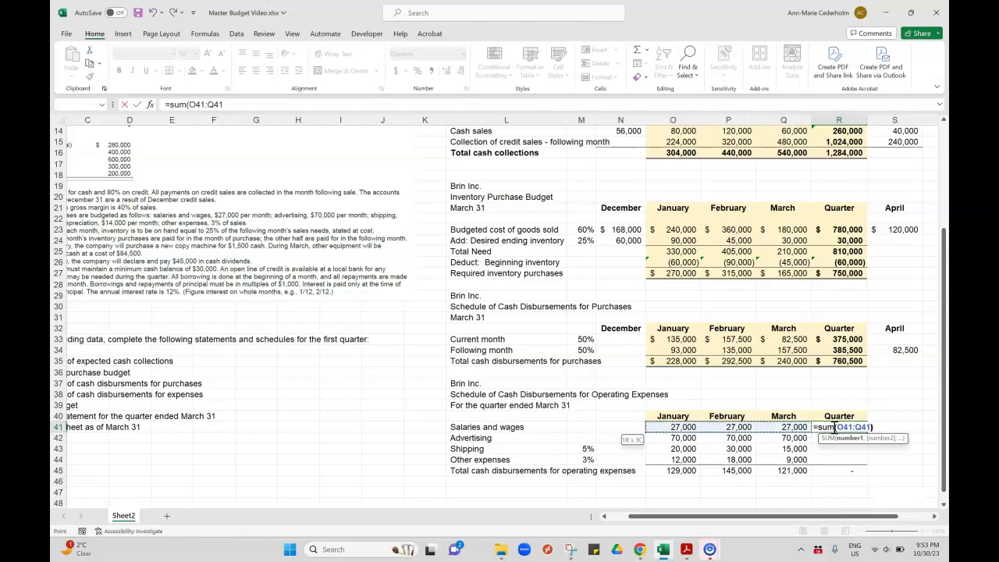
{"action": "key", "text": "Return"}
{"action": "left_click", "coordinate": [834, 427]}
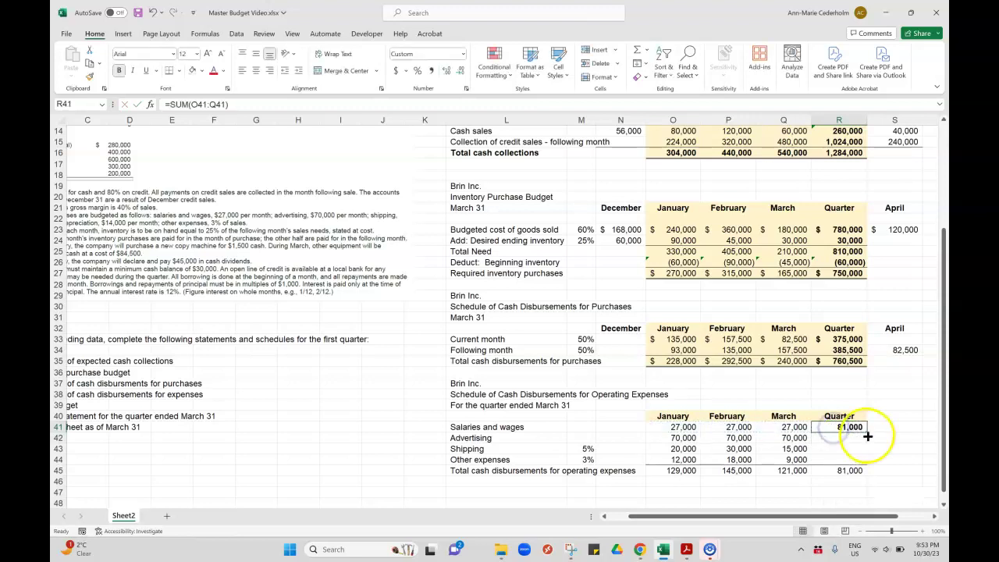
{"action": "left_click_drag", "start_coordinate": [867, 432], "coordinate": [865, 461]}
{"action": "left_click", "coordinate": [846, 438]}
{"action": "left_click", "coordinate": [849, 460]}
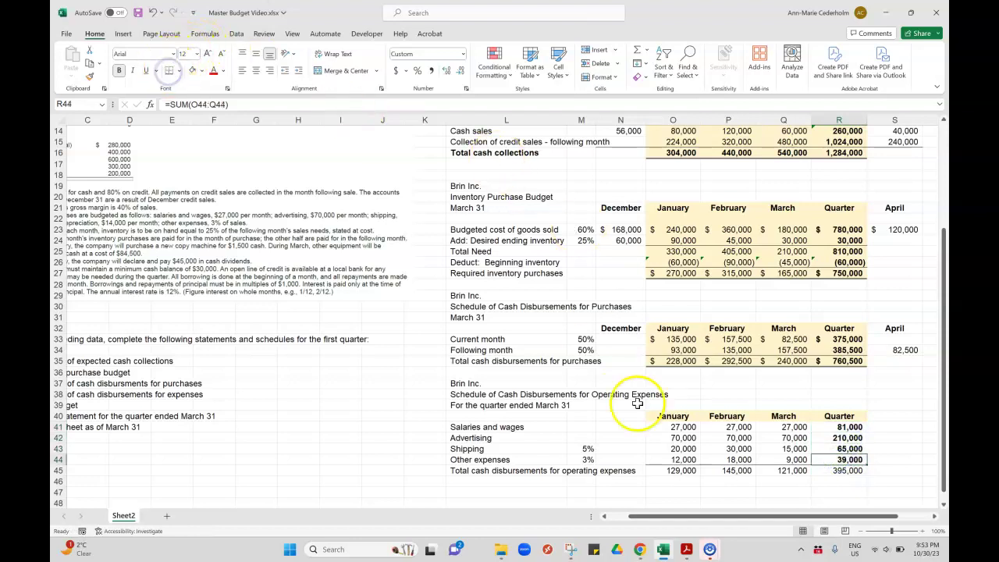
Give the totals row O45:R45 a bottom double border and bold text
{"action": "left_click_drag", "start_coordinate": [674, 472], "coordinate": [842, 471]}
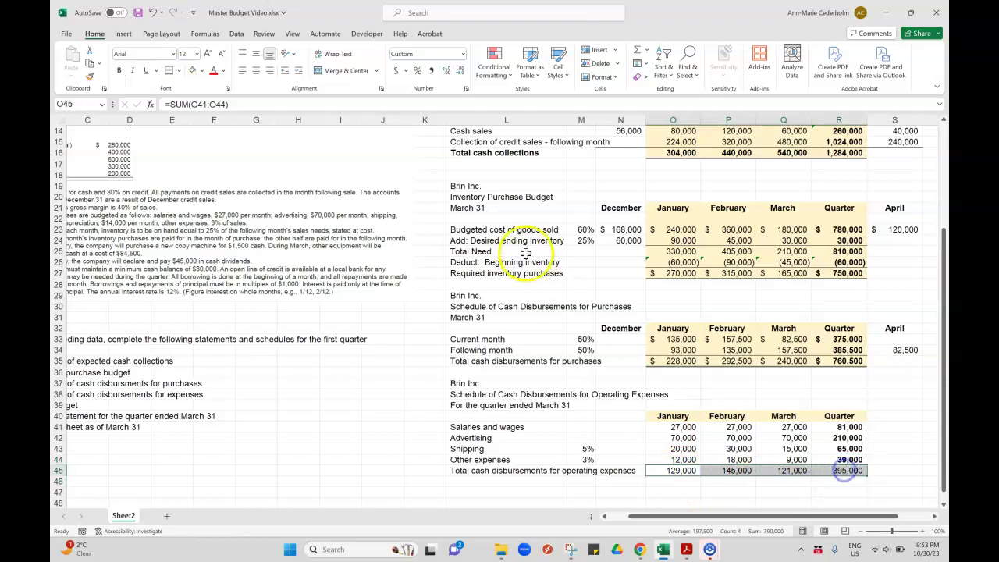
{"action": "left_click", "coordinate": [178, 70]}
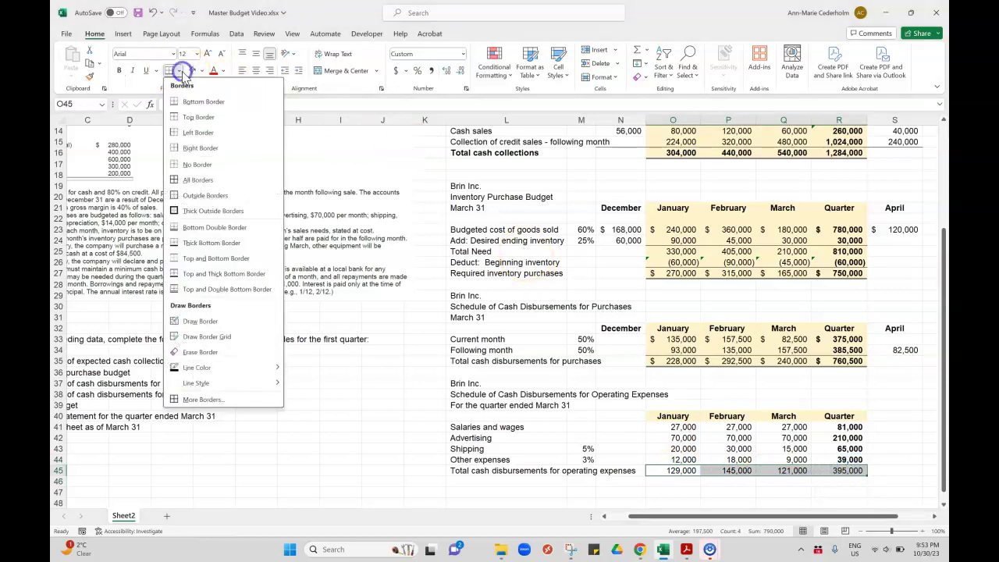
{"action": "left_click", "coordinate": [195, 228]}
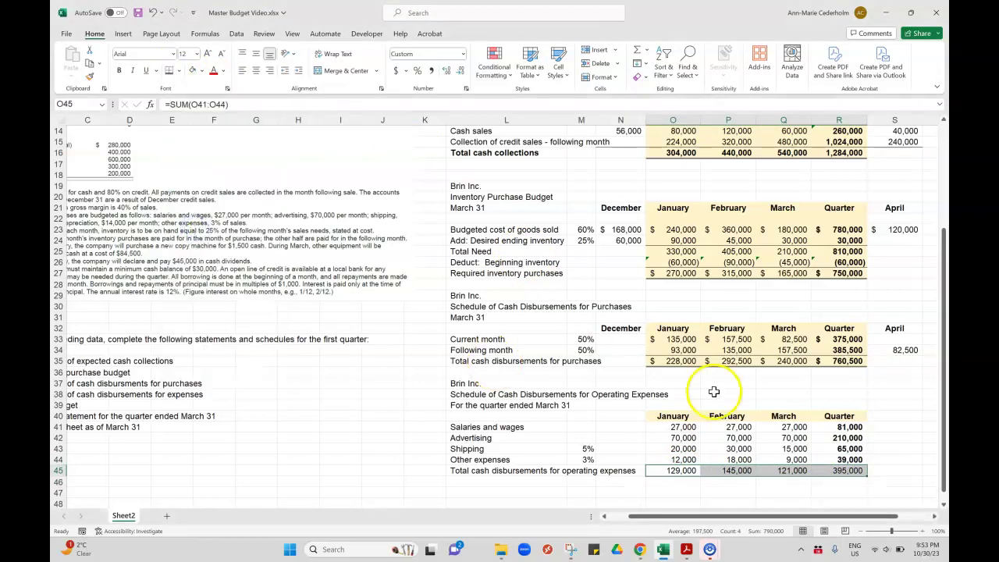
{"action": "left_click", "coordinate": [806, 426]}
{"action": "left_click", "coordinate": [684, 474]}
{"action": "key", "text": "shift+Right"}
{"action": "key", "text": "shift+Right"}
{"action": "key", "text": "shift+Right"}
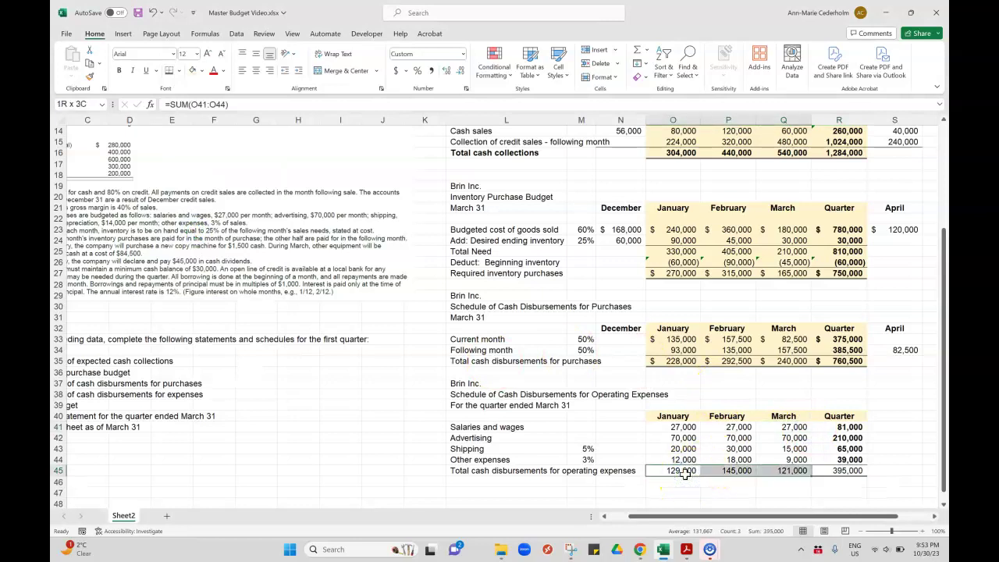
{"action": "key", "text": "ctrl+b"}
Format the Salaries and wages and totals rows as dollar Accounting with zero decimals
{"action": "left_click", "coordinate": [675, 428]}
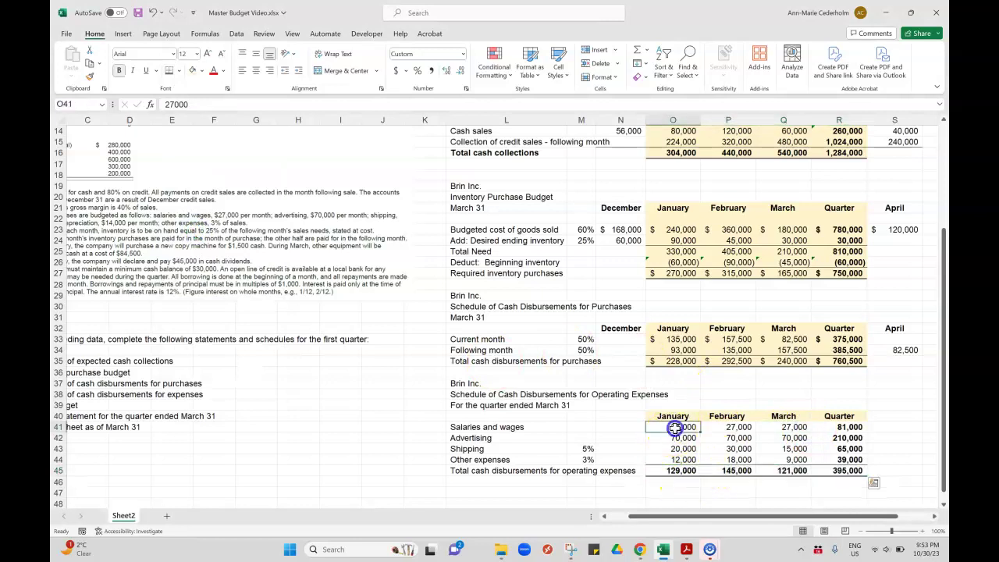
{"action": "key", "text": "shift+Right"}
{"action": "key", "text": "shift+Right"}
{"action": "key", "text": "shift+Right"}
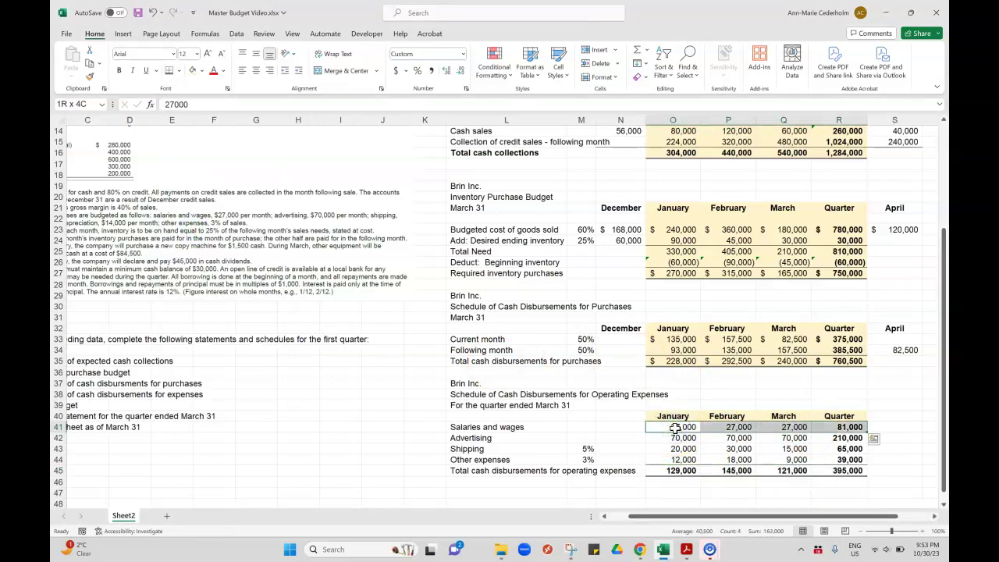
{"action": "left_click", "coordinate": [395, 70]}
{"action": "left_click", "coordinate": [462, 71]}
{"action": "left_click", "coordinate": [461, 71]}
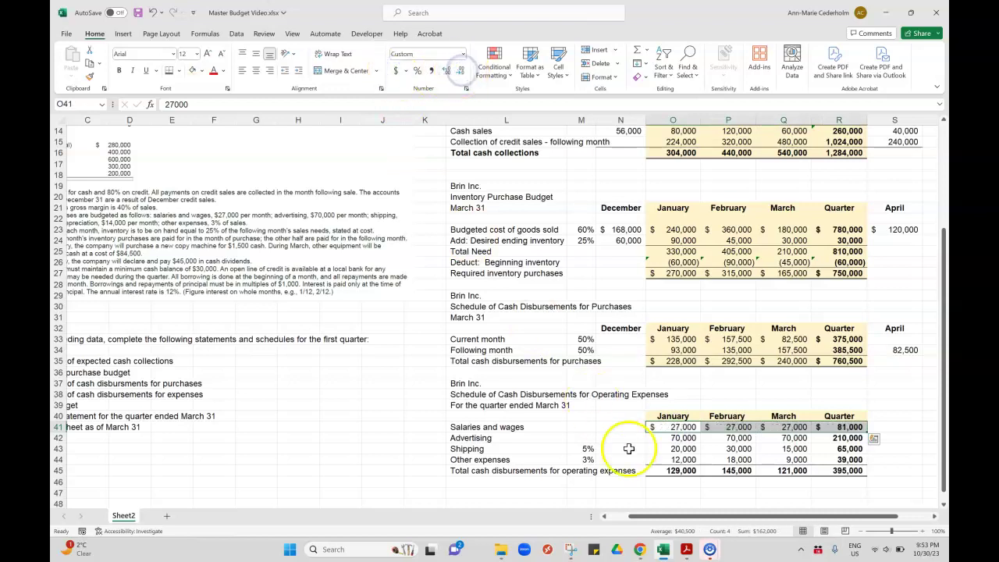
{"action": "left_click", "coordinate": [658, 470]}
{"action": "key", "text": "shift+Right"}
{"action": "key", "text": "shift+Right"}
{"action": "key", "text": "shift+Right"}
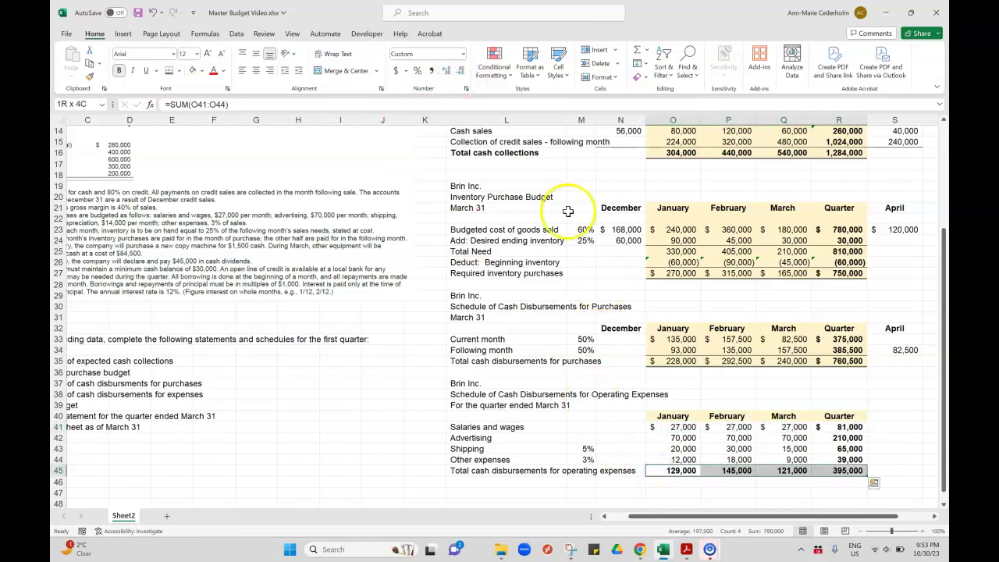
{"action": "left_click", "coordinate": [395, 70]}
{"action": "left_click", "coordinate": [461, 71]}
{"action": "left_click", "coordinate": [461, 71]}
Shade the operating expenses figures O41:R45 yellow to match the other schedules
{"action": "left_click", "coordinate": [658, 338]}
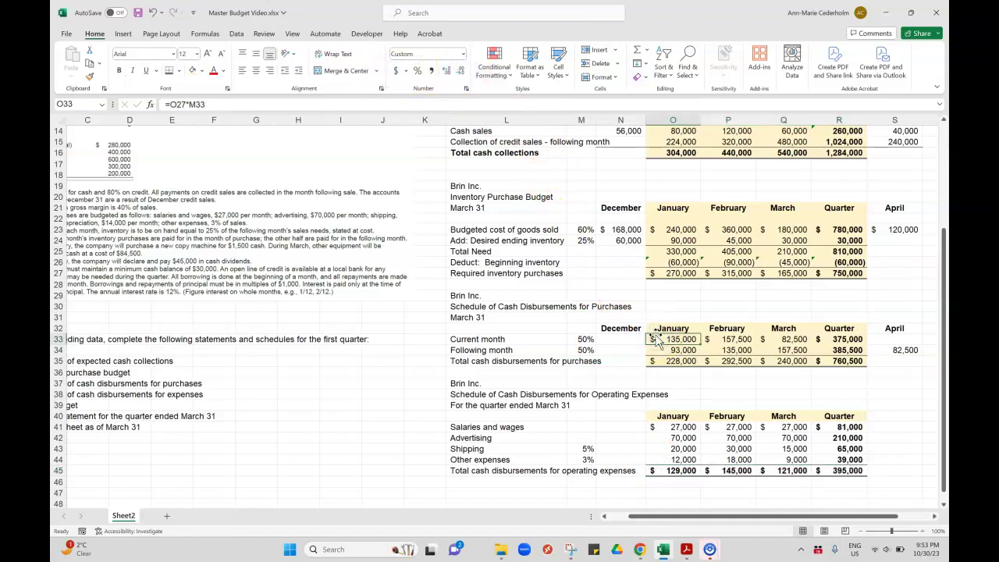
{"action": "left_click_drag", "start_coordinate": [663, 427], "coordinate": [824, 471]}
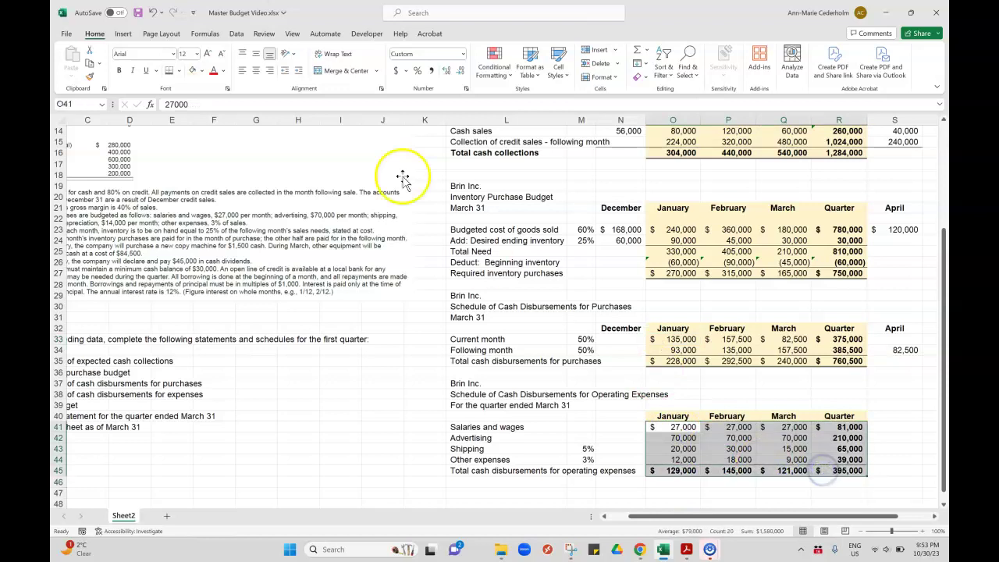
{"action": "left_click", "coordinate": [193, 71]}
{"action": "left_click", "coordinate": [655, 363]}
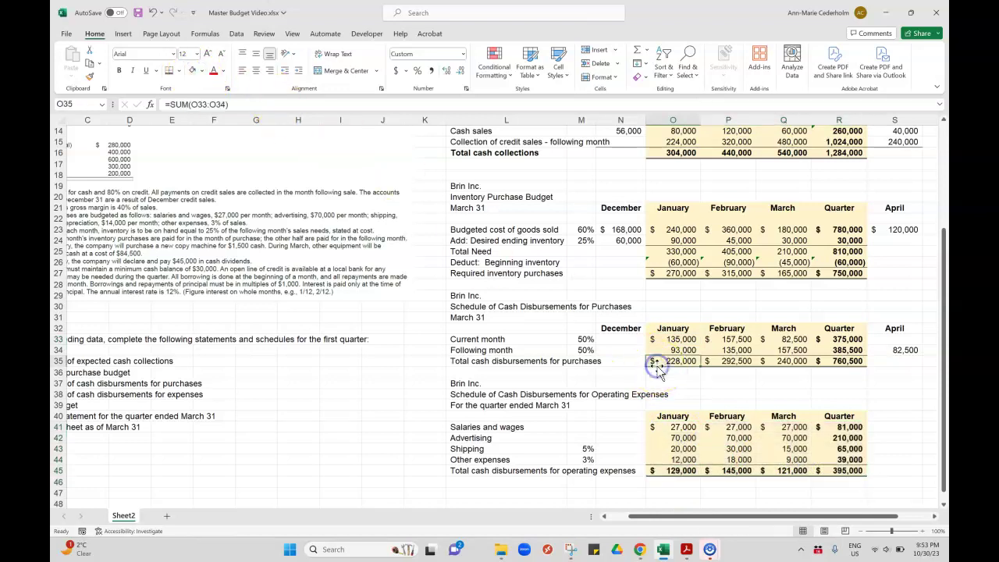